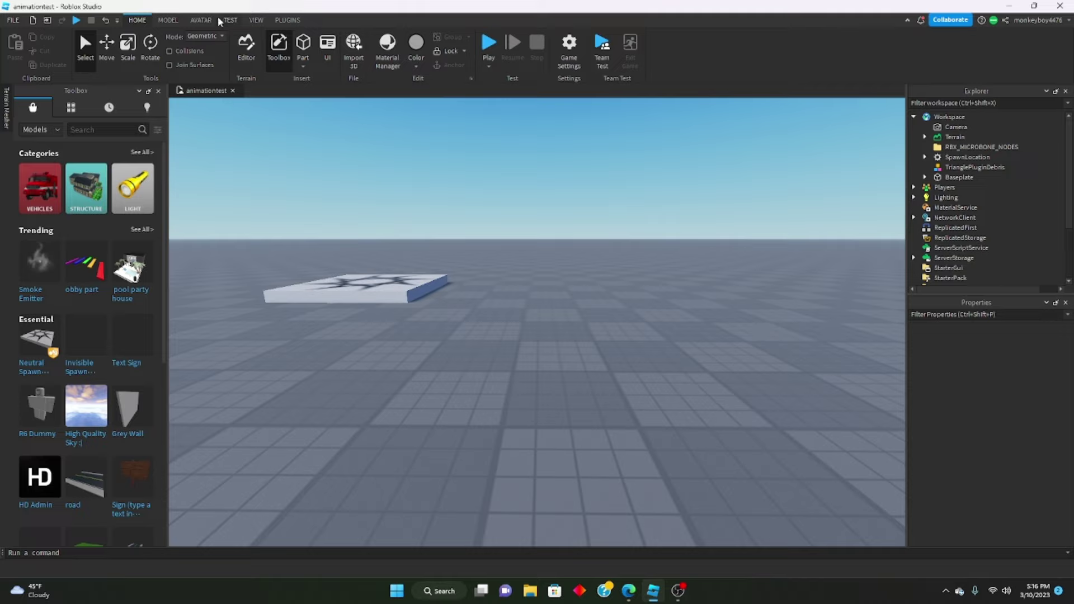
left_click(203, 20)
left_click(155, 18)
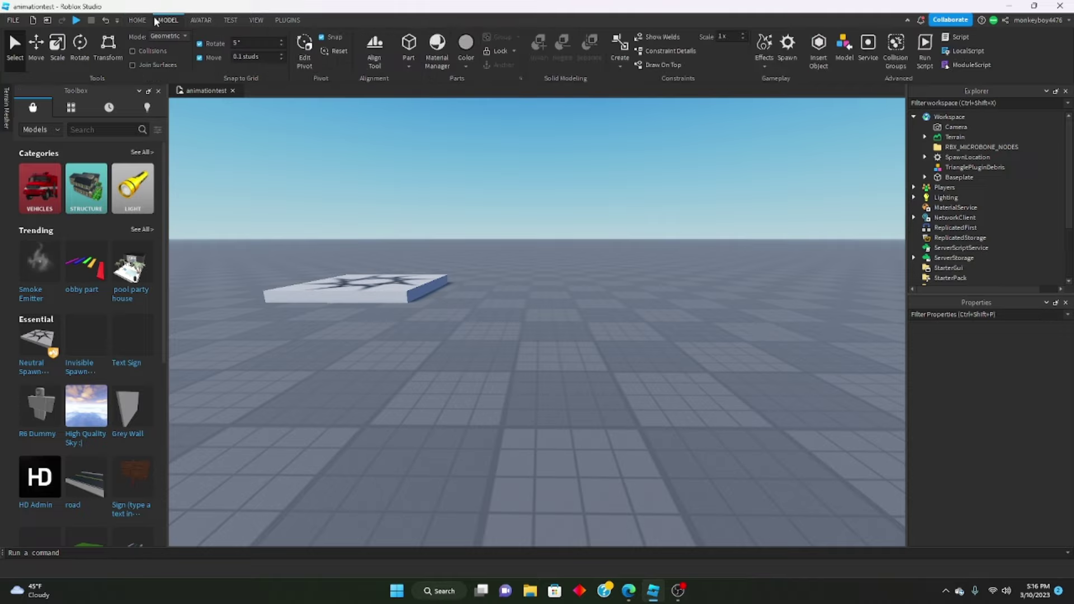
left_click(148, 20)
left_click(199, 19)
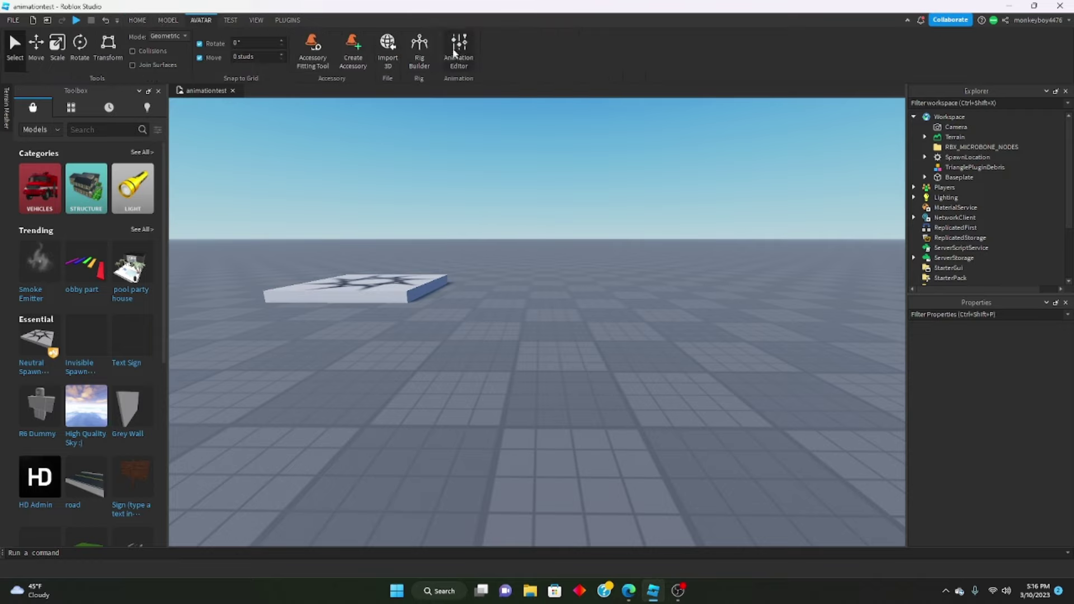
Delete the RBX_MICROBONE_NODES folder from the Workspace
left_click(964, 146)
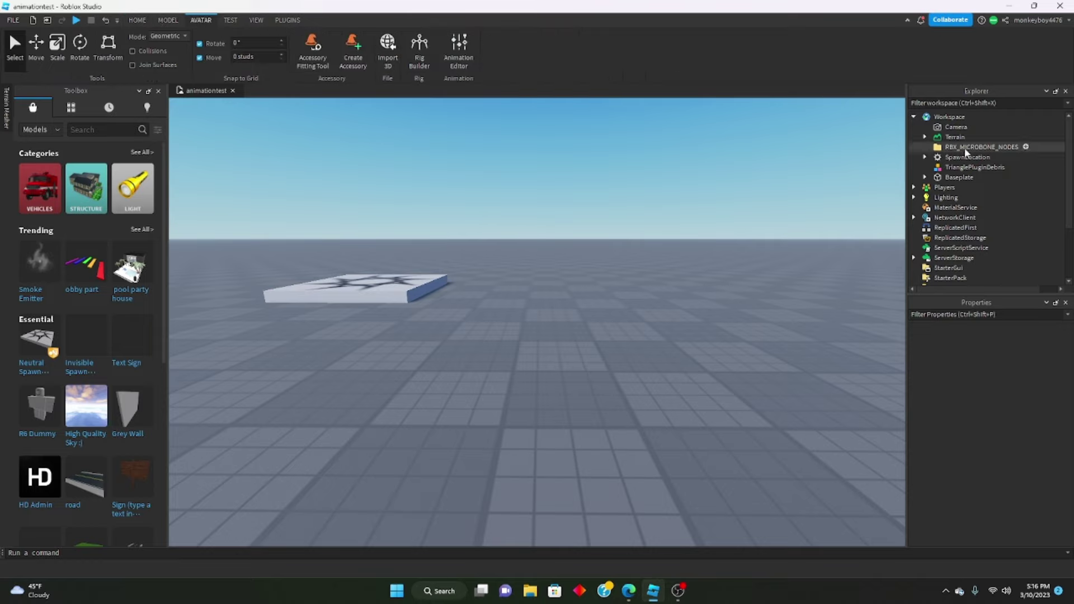
key("Delete")
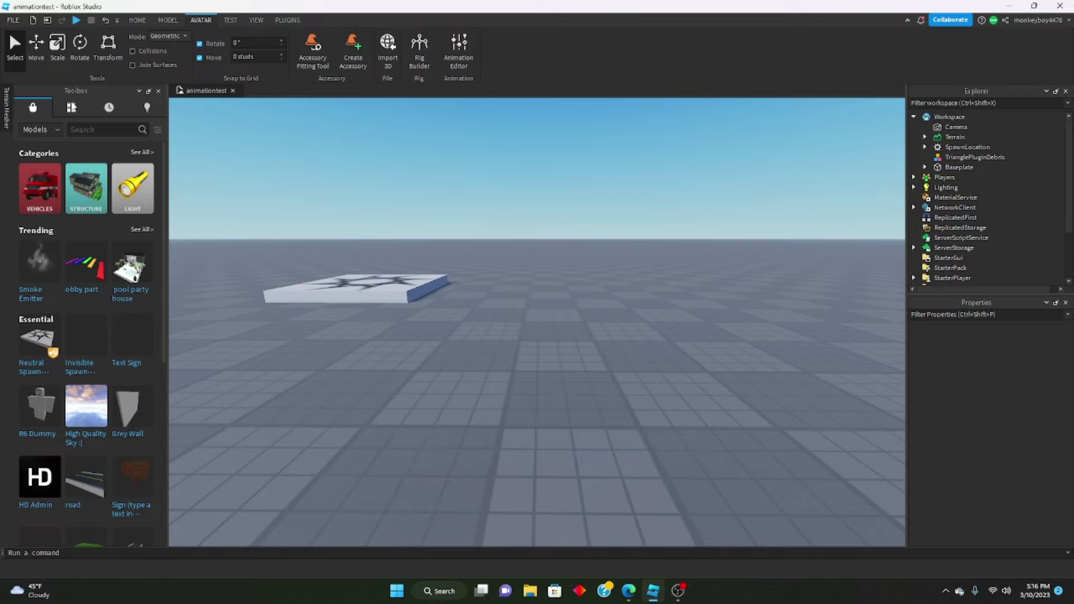
Browse the Toolbox's plugin catalogue and examine the Moon Animator 2 details, then close the Toolbox
left_click(39, 127)
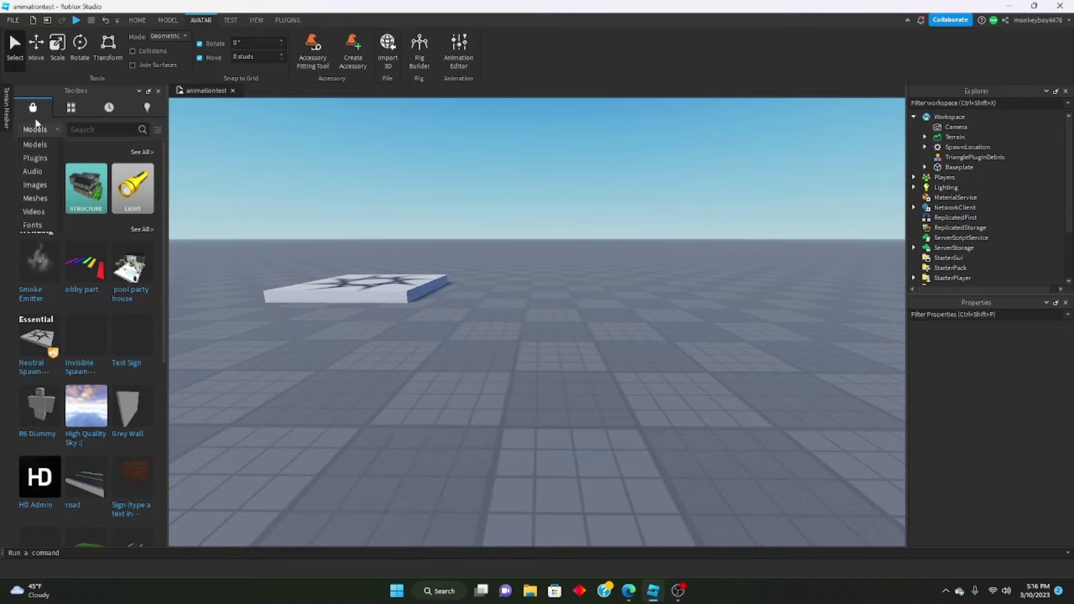
left_click(158, 91)
left_click(137, 20)
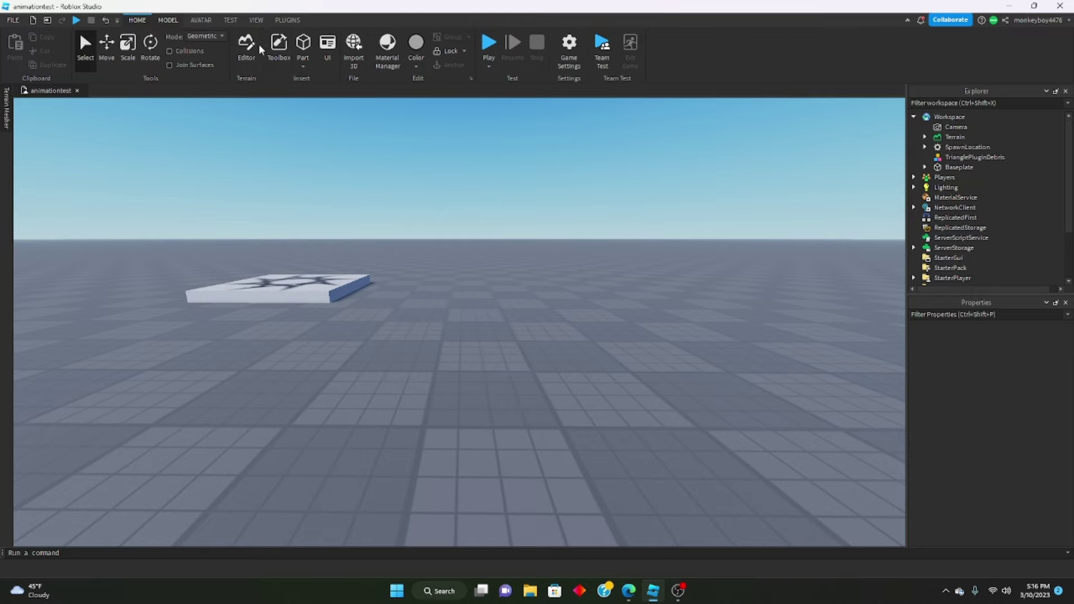
left_click(278, 48)
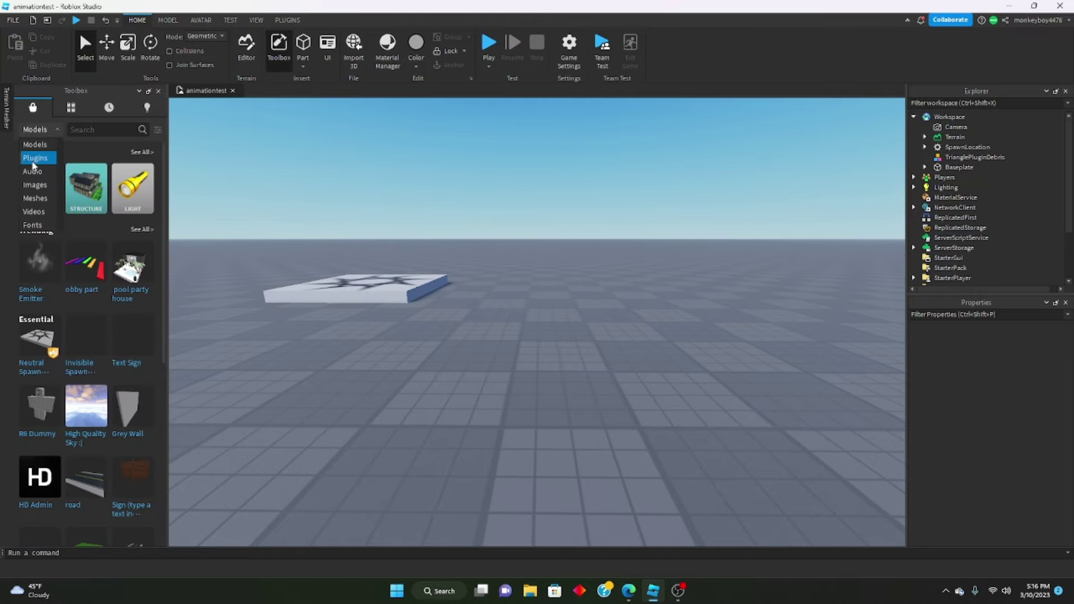
left_click(34, 160)
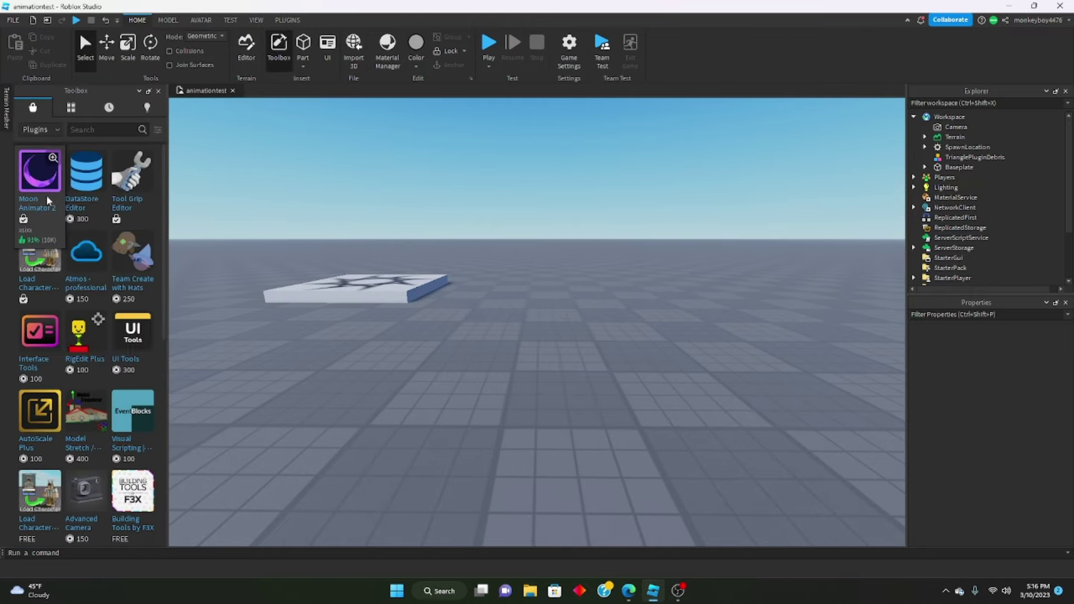
left_click(40, 186)
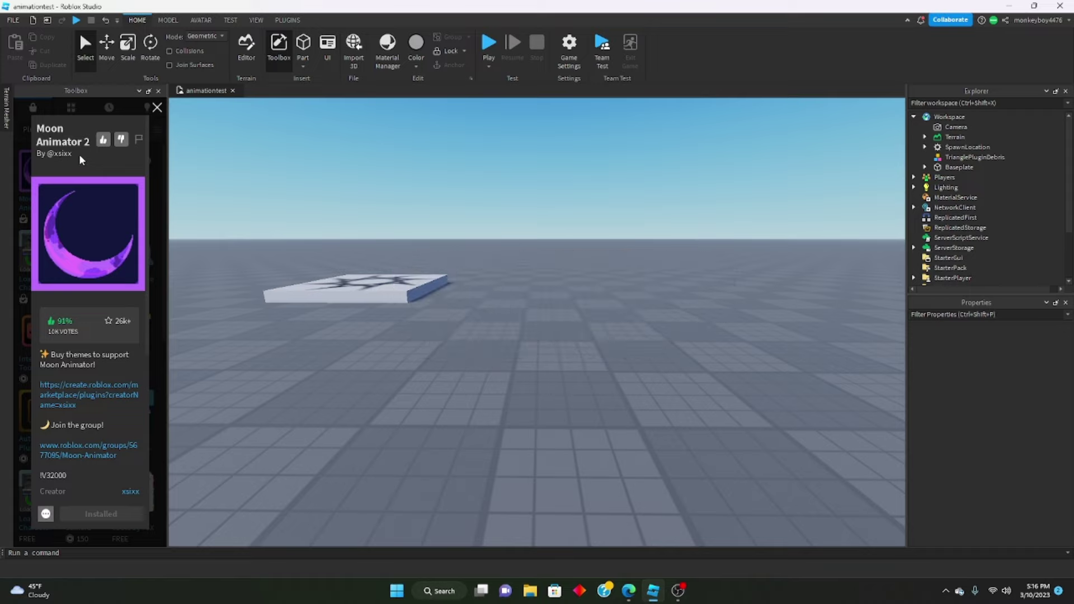
mouse_move(42, 284)
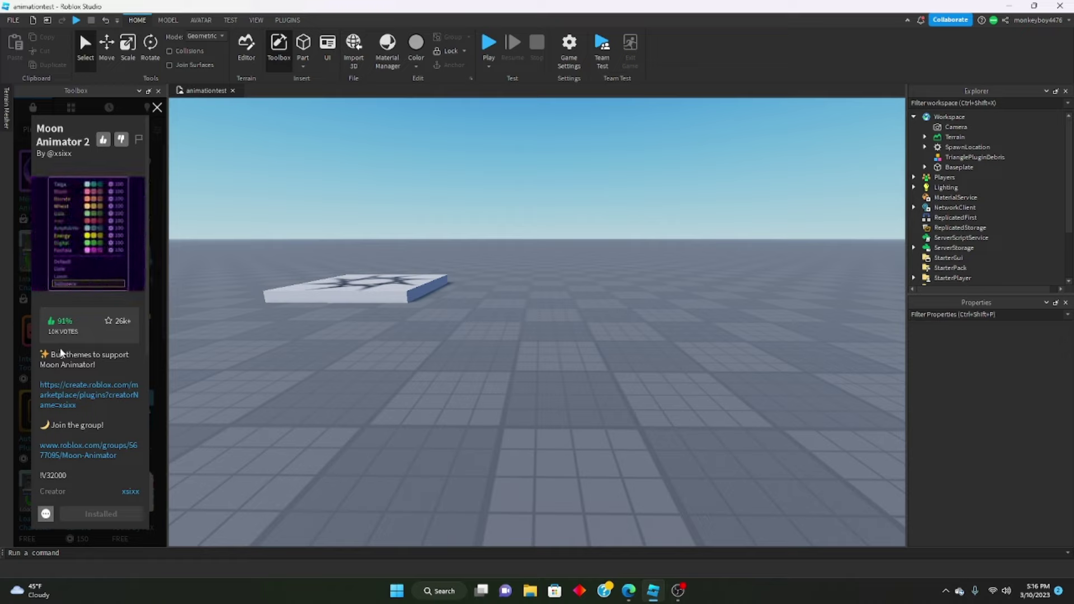
scroll(64, 359, "down", 4)
scroll(65, 360, "up", 4)
left_click(152, 109)
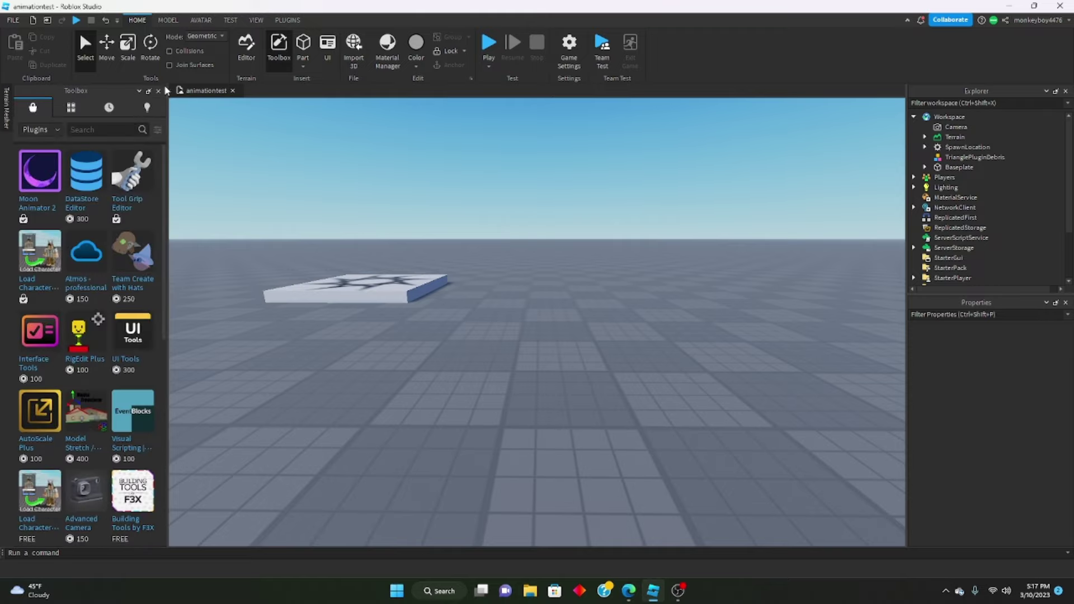
left_click(159, 90)
Insert the R6 preset rig with Moon Animator 2's Character Inserter
left_click(286, 20)
left_click(546, 40)
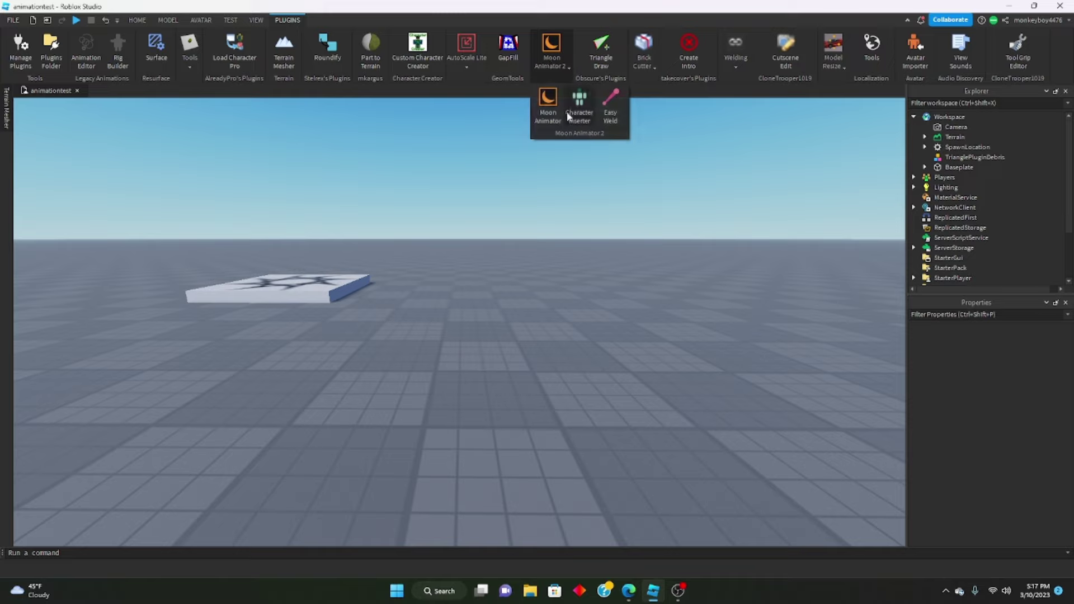
left_click(554, 58)
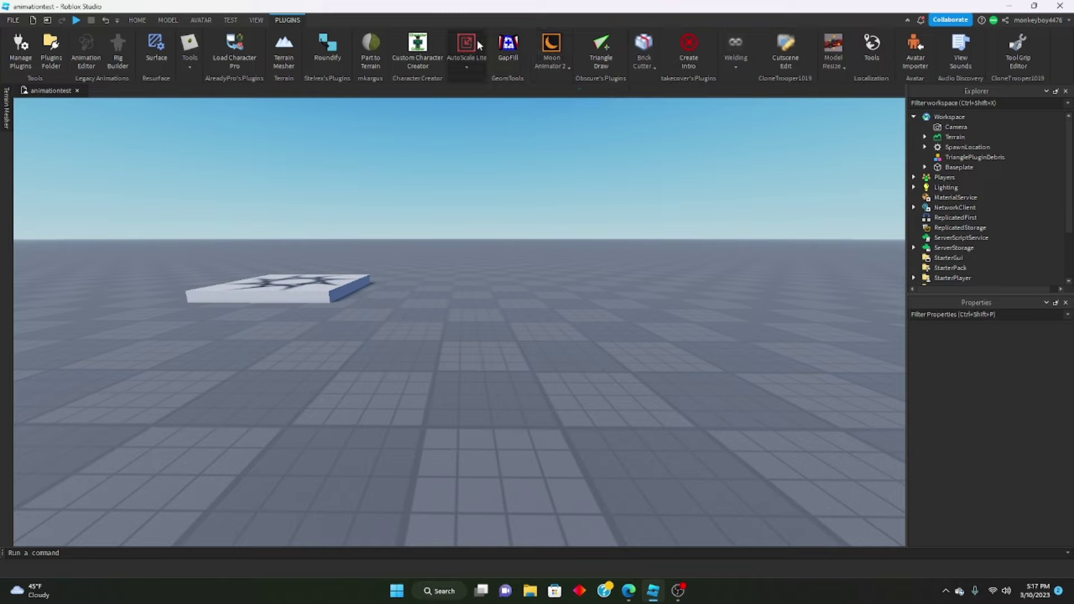
left_click(564, 62)
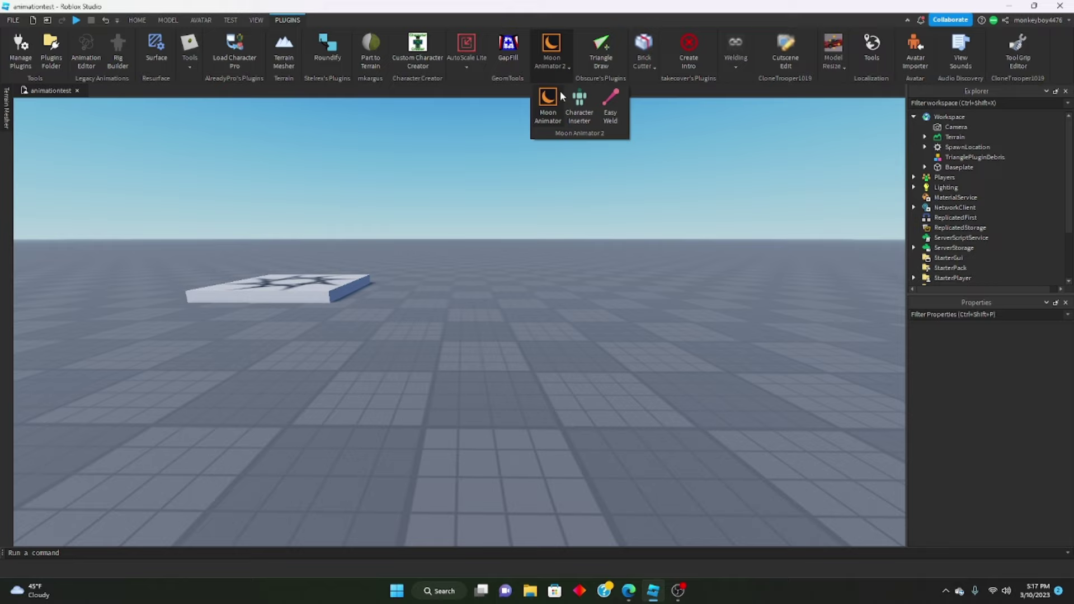
left_click(579, 103)
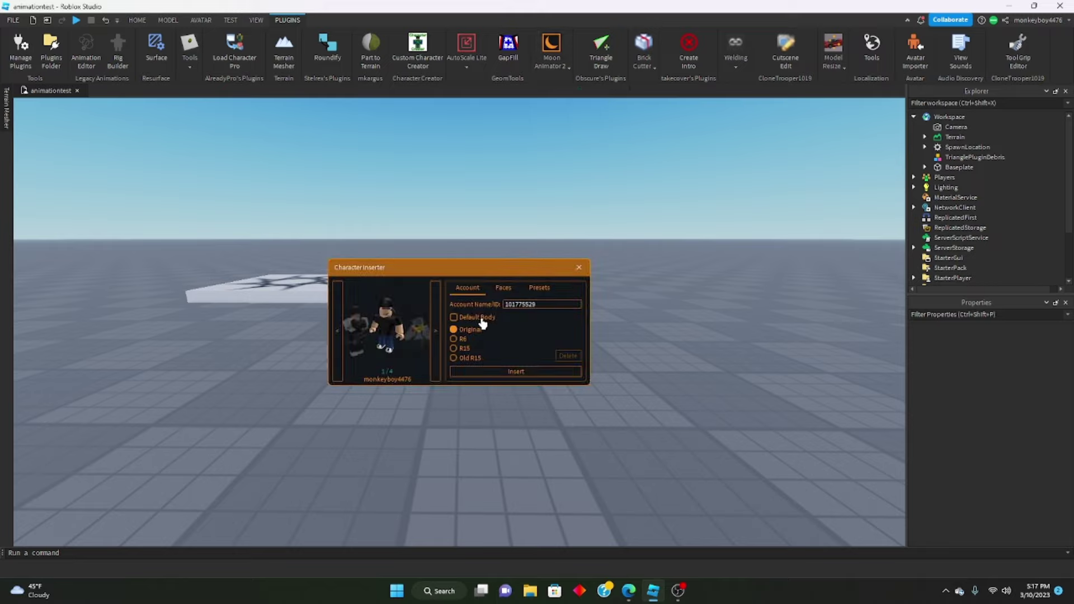
left_click(530, 288)
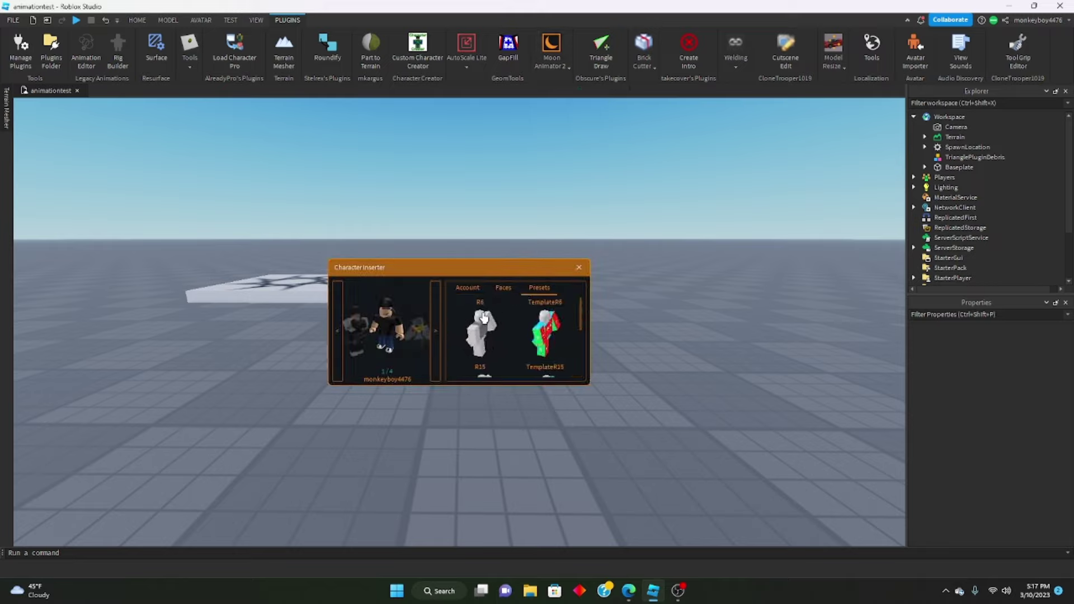
left_click(482, 324)
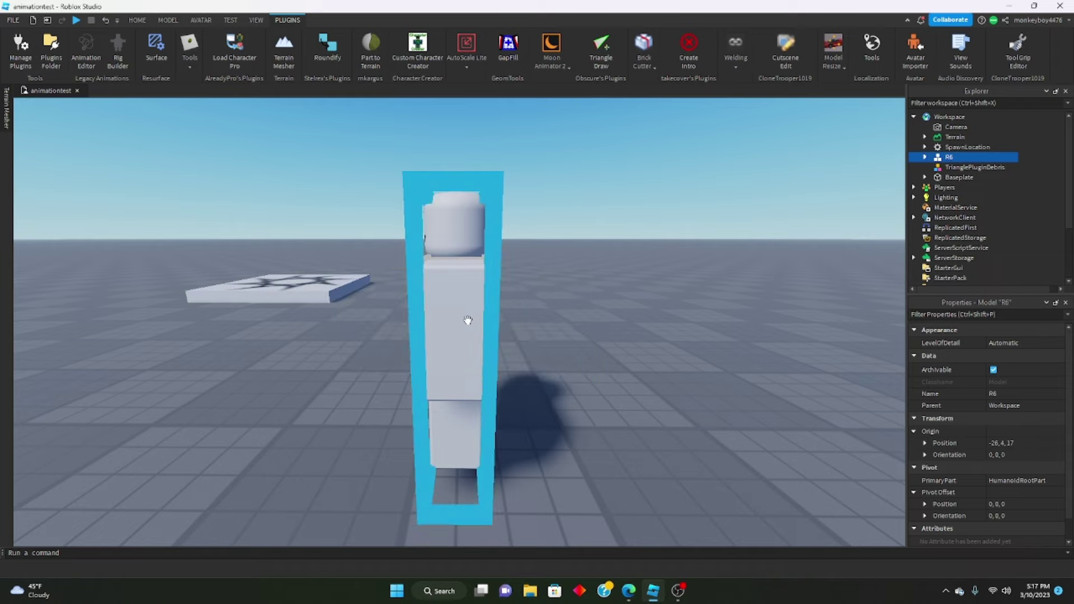
Move the R6 rig onto the baseplate and rotate it 90 degrees so it faces the camera
left_click_drag(468, 320, 514, 417)
key("ctrl+r")
left_click(551, 335)
key("s")
Launch Moon Animator and create a new rig animation for the R6 rig
left_click(552, 53)
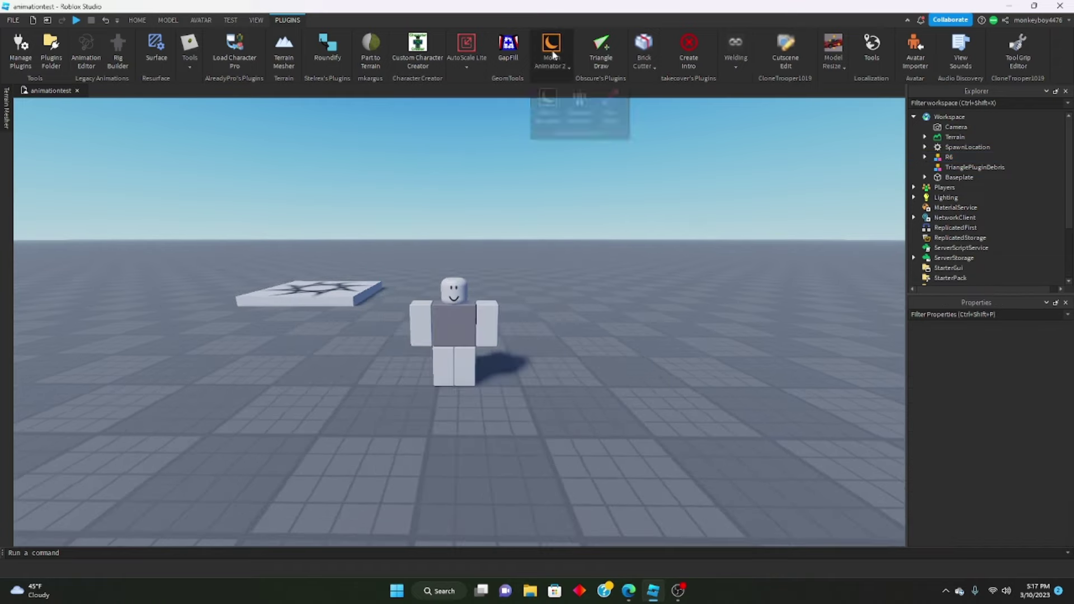
left_click(544, 101)
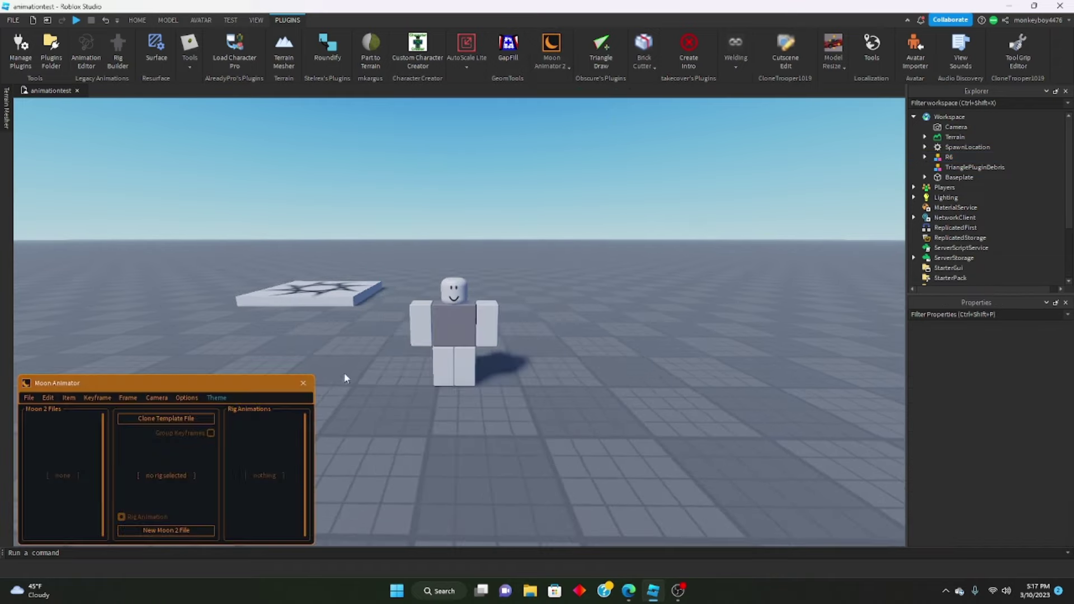
left_click(453, 325)
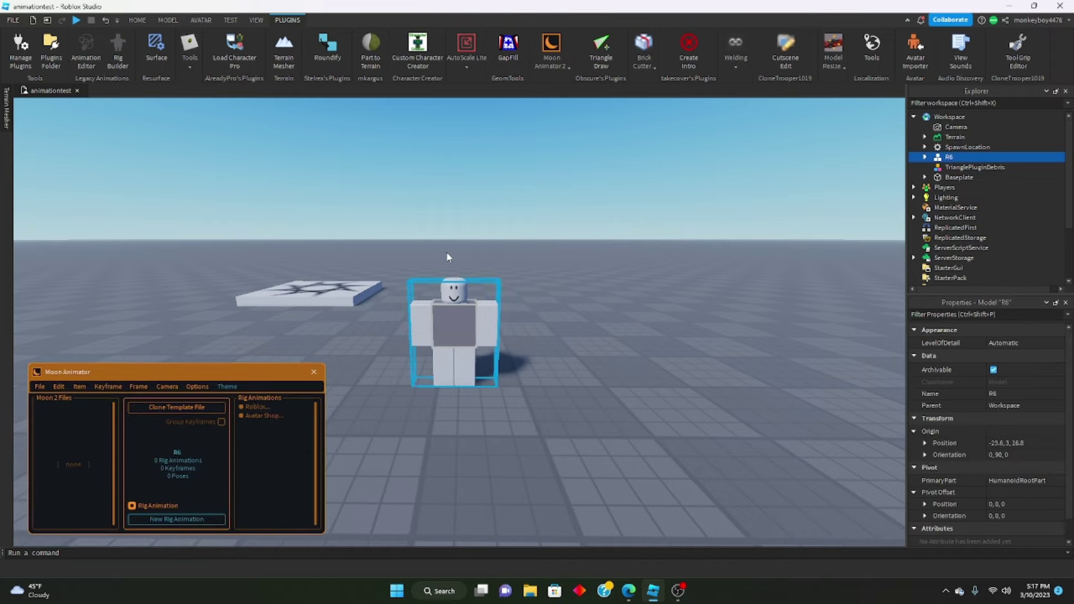
left_click(168, 519)
Select the R6 rig's head and switch its handles to rotation mode
mouse_move(367, 383)
left_mouse_down()
mouse_move(363, 408)
mouse_move(356, 400)
left_mouse_up()
right_click_drag(367, 304, 382, 210)
scroll(367, 304, "up", 3)
scroll(382, 209, "up", 2)
scroll(381, 209, "down", 4)
scroll(381, 209, "up", 5)
scroll(382, 209, "down", 6)
scroll(381, 210, "up", 6)
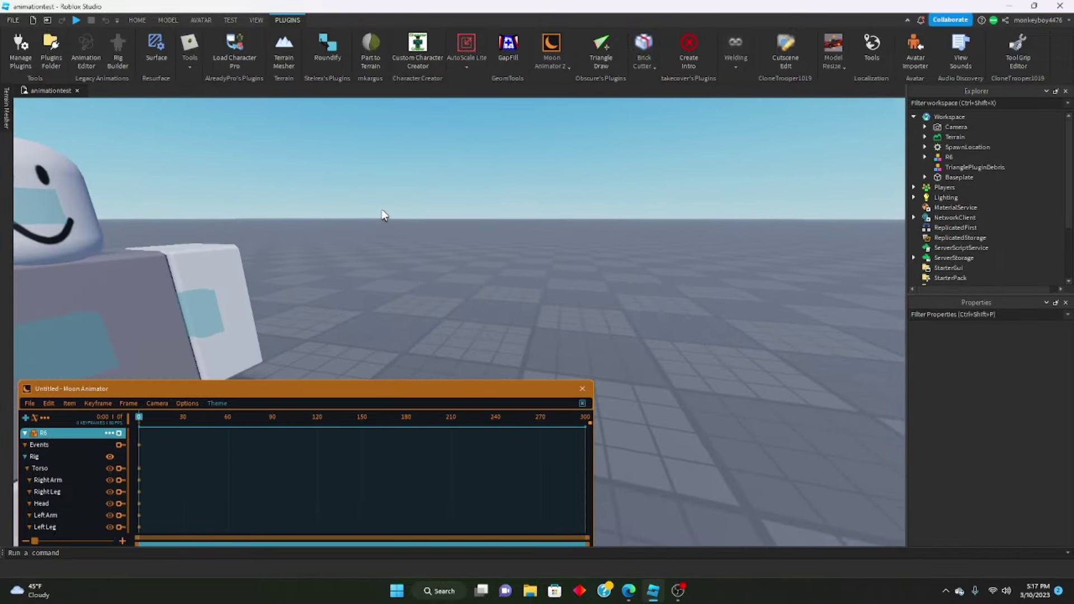
scroll(381, 210, "down", 4)
scroll(381, 209, "up", 4)
left_click(514, 241)
scroll(506, 240, "up", 4)
right_click_drag(505, 240, 506, 238)
scroll(506, 238, "down", 5)
key("r")
scroll(499, 226, "up", 2)
scroll(542, 253, "up", 2)
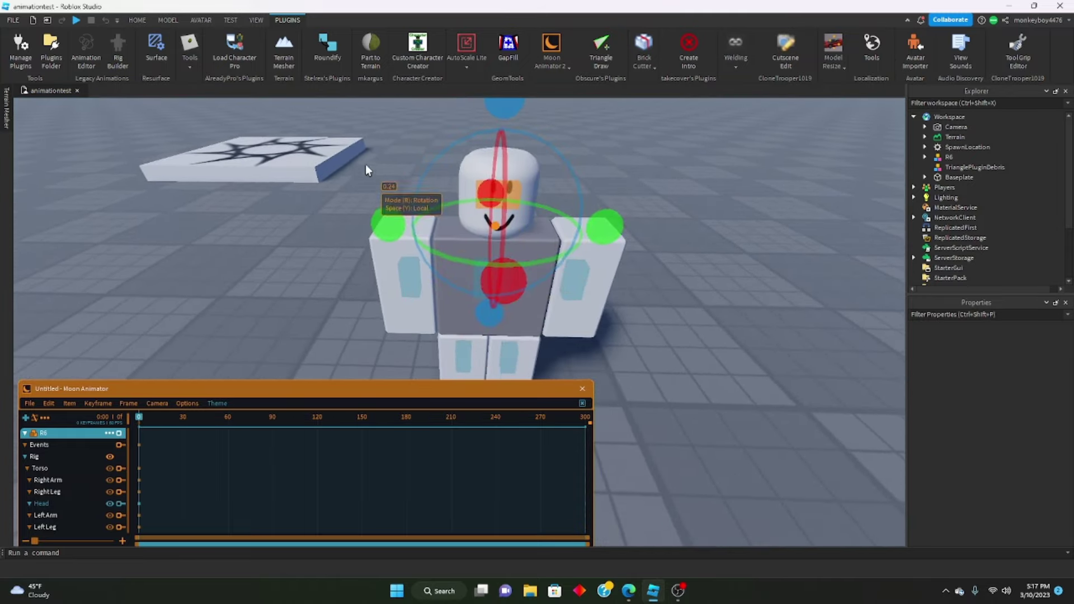
Try turning the head sideways at frame 0, then undo the rotation
right_click_drag(393, 190, 394, 190)
right_click_drag(468, 176, 468, 176)
scroll(468, 176, "up", 3)
scroll(468, 176, "down", 5)
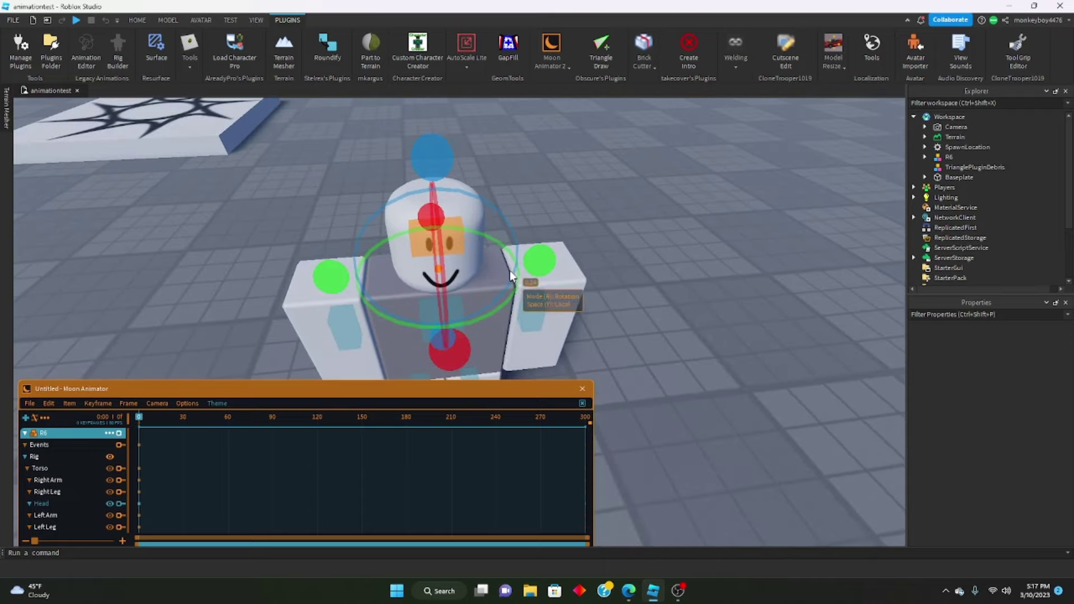
left_click_drag(509, 271, 507, 295)
key("ctrl+z")
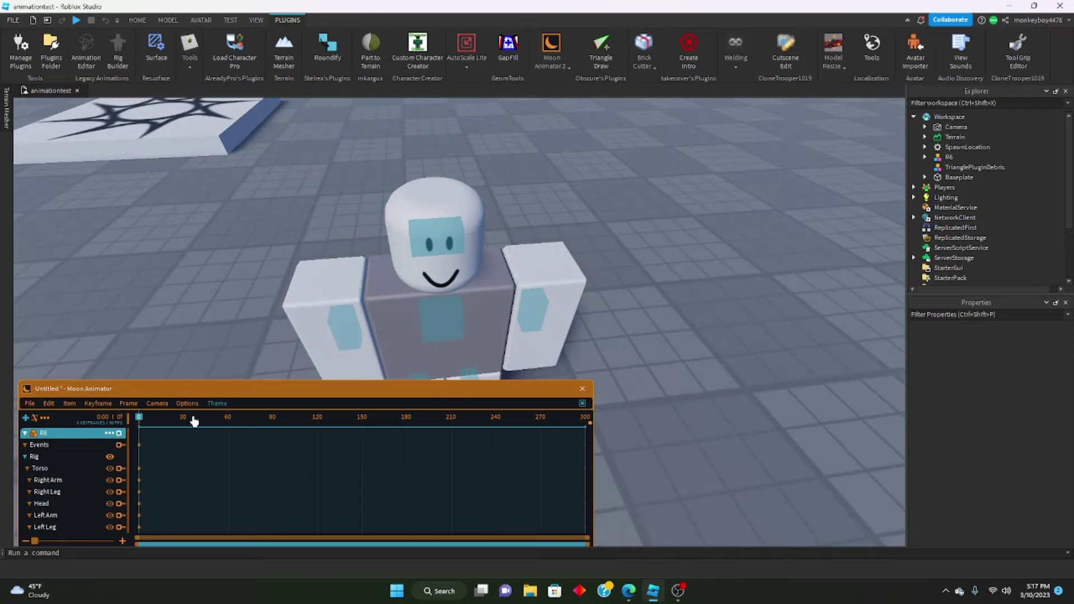
Set the animation's timeline size to 1 second in its settings
mouse_move(195, 420)
left_mouse_down()
mouse_move(248, 422)
mouse_move(185, 427)
left_mouse_up()
left_click(45, 417)
key("Tab")
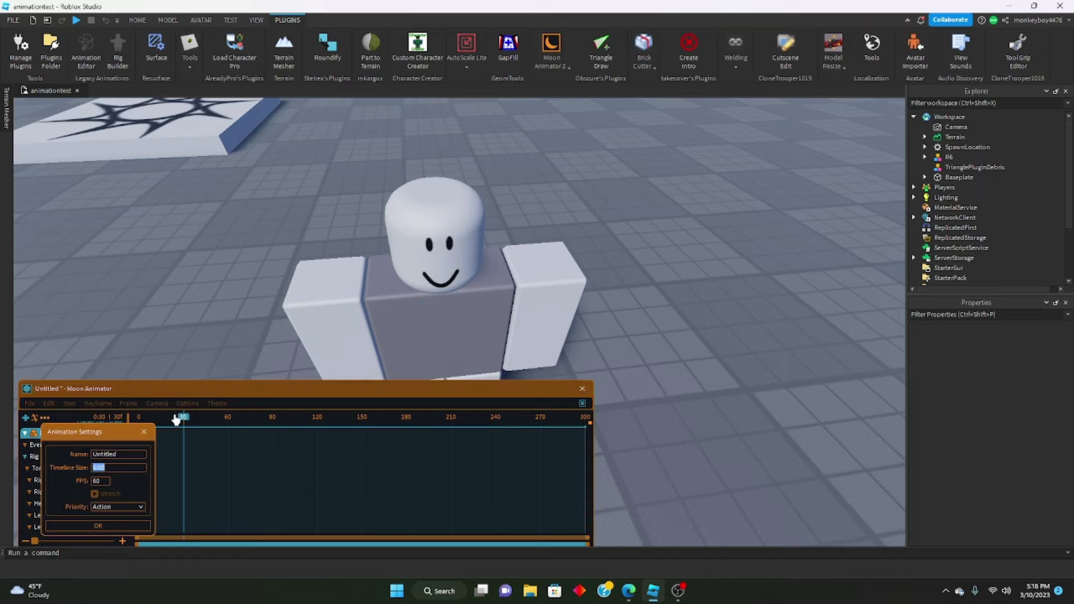
type("1")
key("Return")
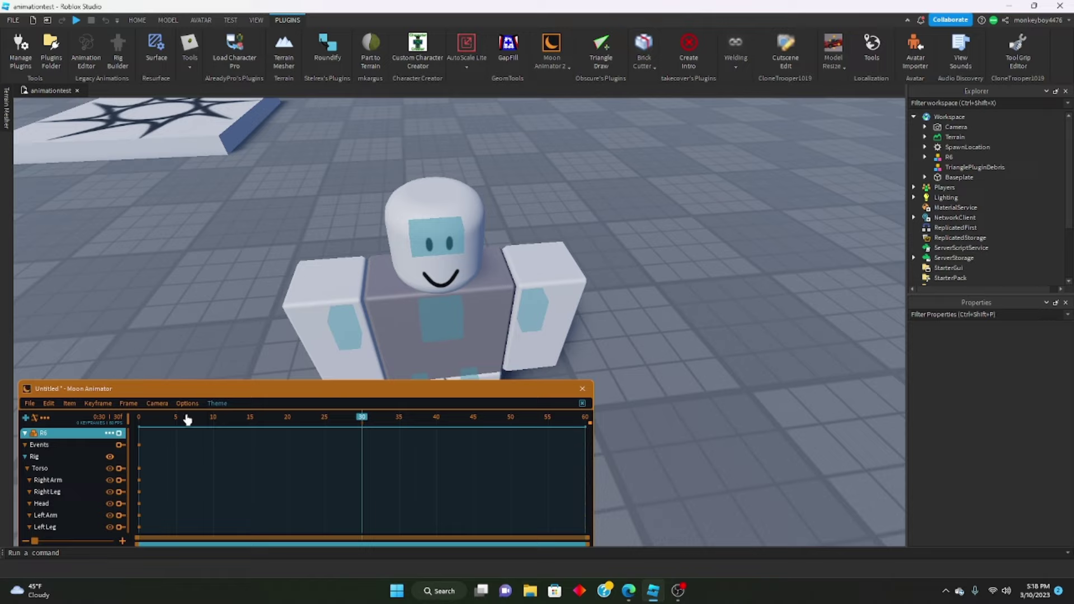
Keyframe the head at frame 15, turned toward the character's right
left_click_drag(187, 419, 251, 424)
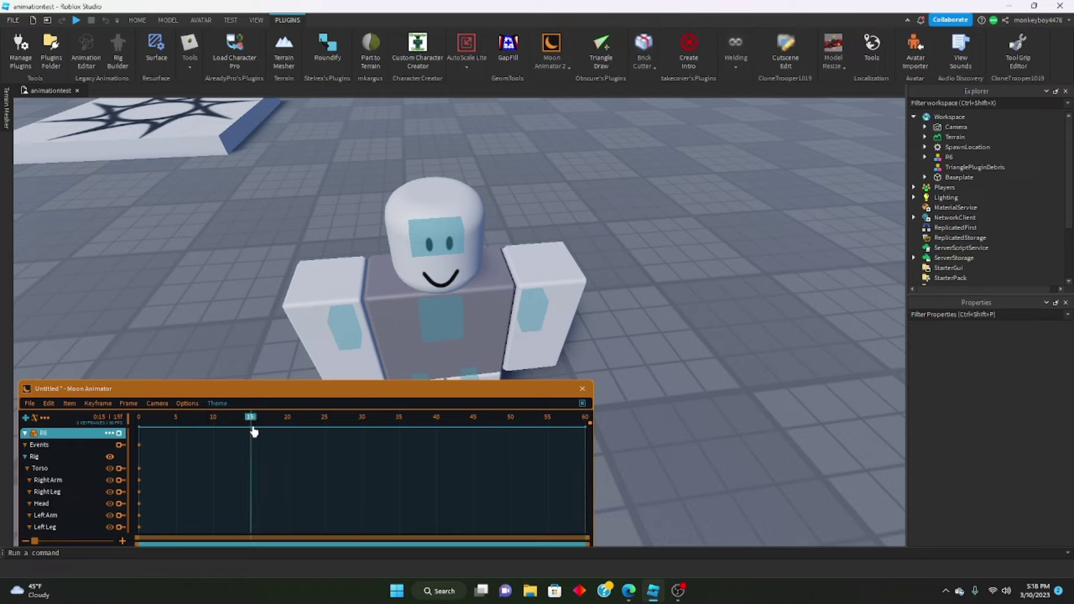
left_click(407, 270)
left_click_drag(539, 246, 530, 296)
Keyframe the head at frame 30 turned toward the character's left, and turn it further right at frame 15
left_click(362, 421)
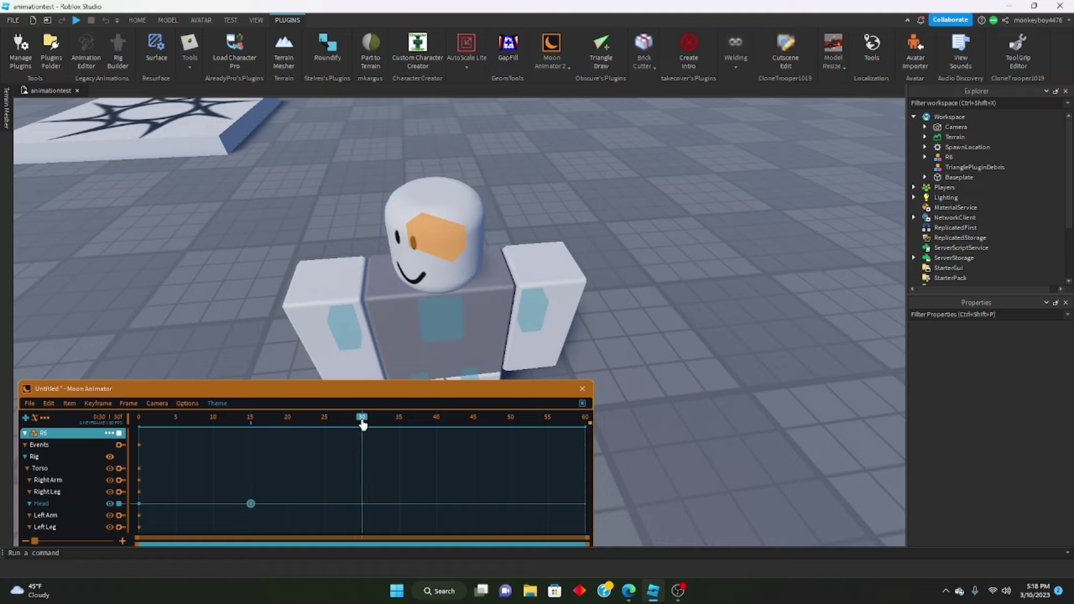
left_click(447, 279)
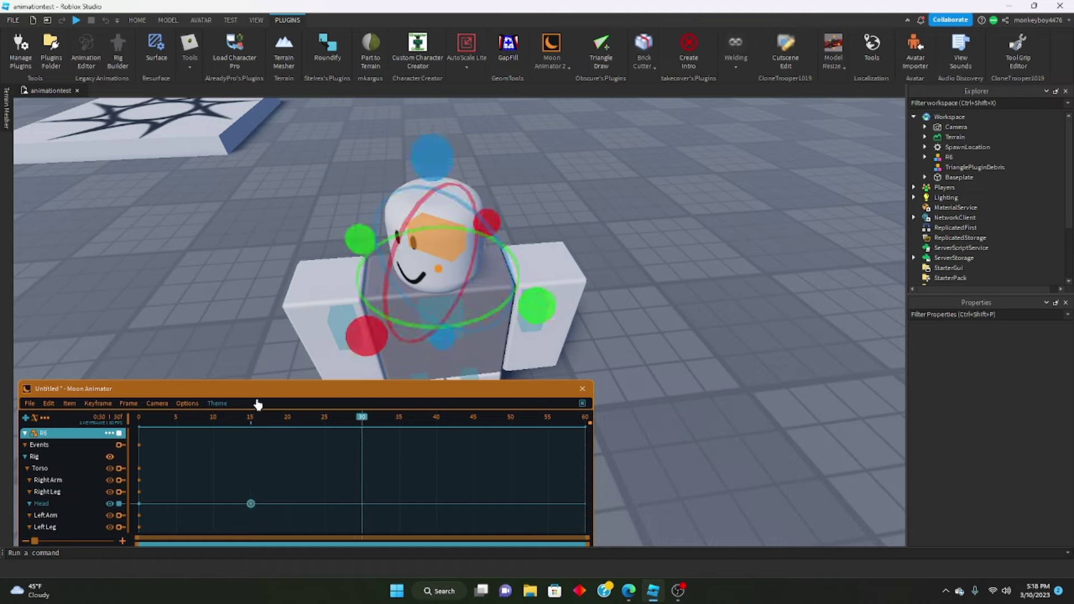
left_click_drag(539, 323, 555, 193)
left_click_drag(367, 417, 250, 438)
left_click(526, 317)
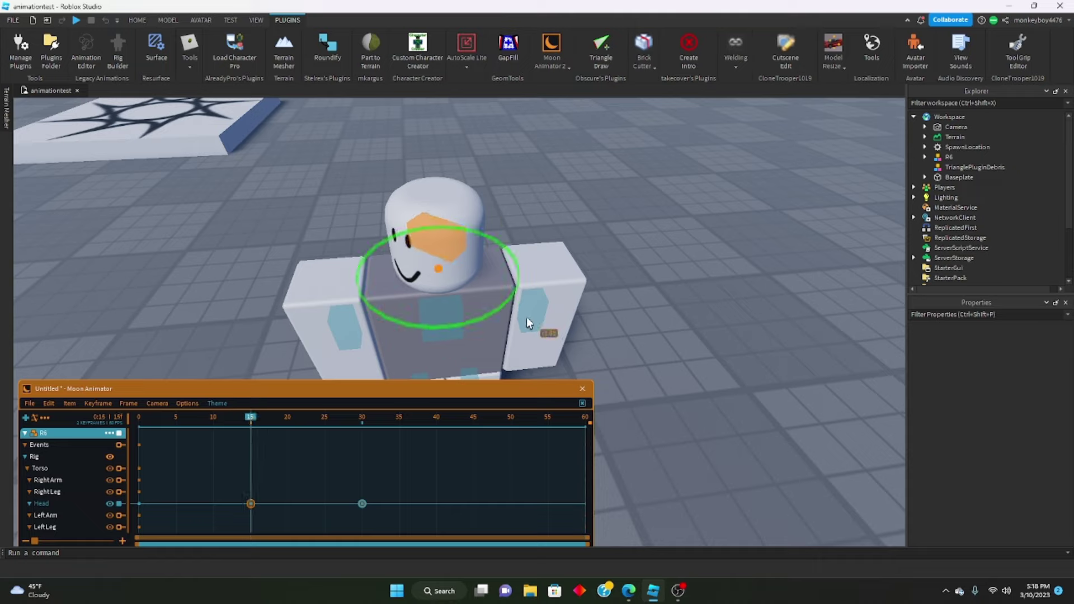
Move the two head keyframes along the timeline to frames 20 and 40
left_click_drag(348, 419, 213, 445)
left_click_drag(253, 506, 436, 505)
Play the head-turn animation from frame 0 and examine the movement from the front
left_click(138, 424)
left_click(229, 240)
right_click_drag(228, 239, 229, 240)
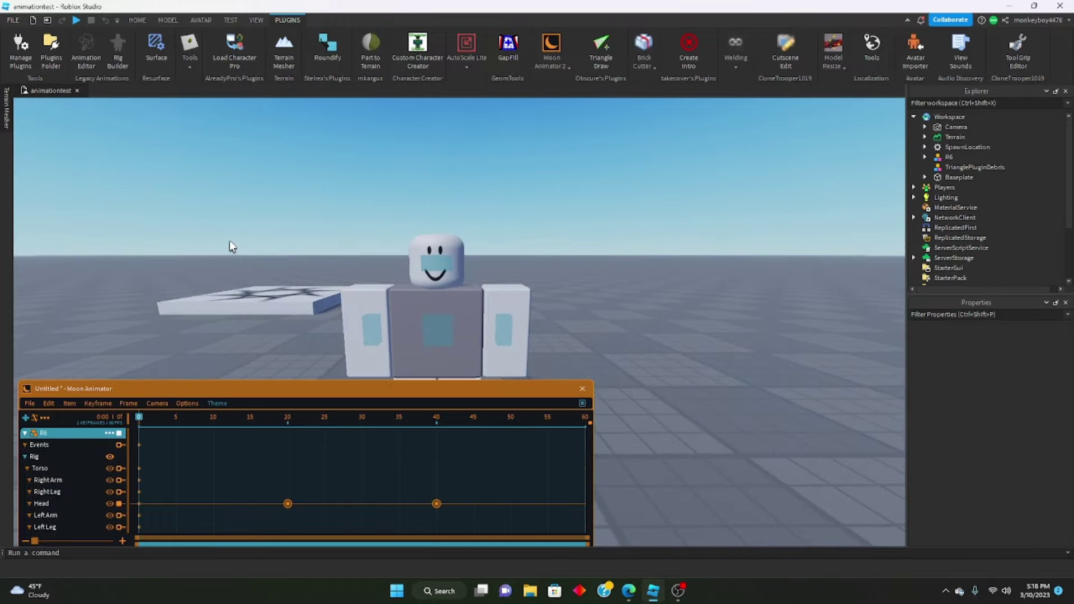
key("space")
key("space")
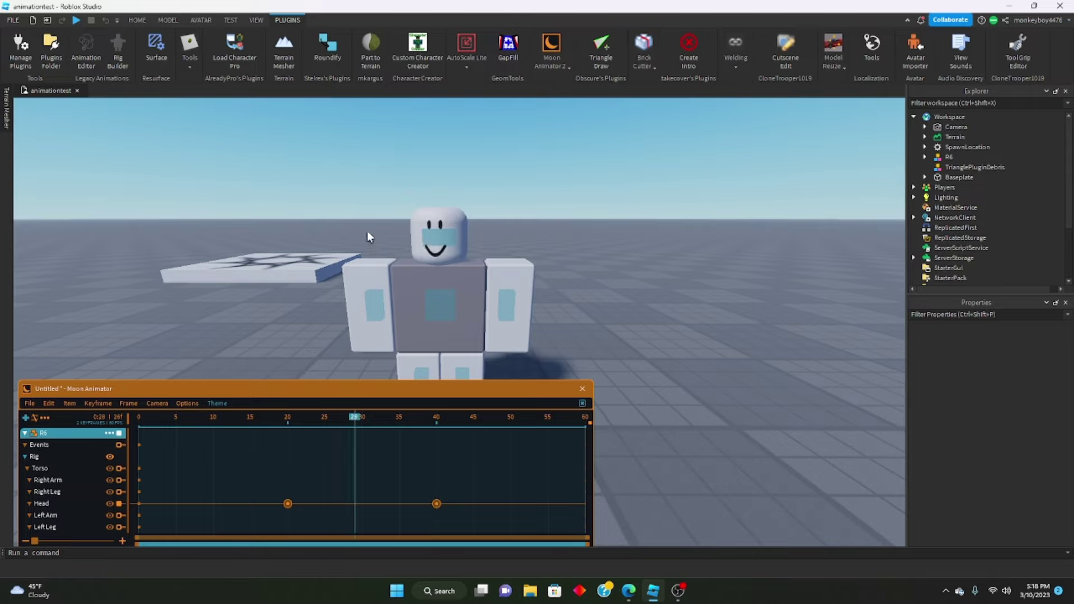
left_click(140, 435)
mouse_move(139, 435)
left_mouse_down()
mouse_move(458, 418)
mouse_move(138, 430)
left_mouse_up()
key("space")
scroll(286, 259, "down", 3)
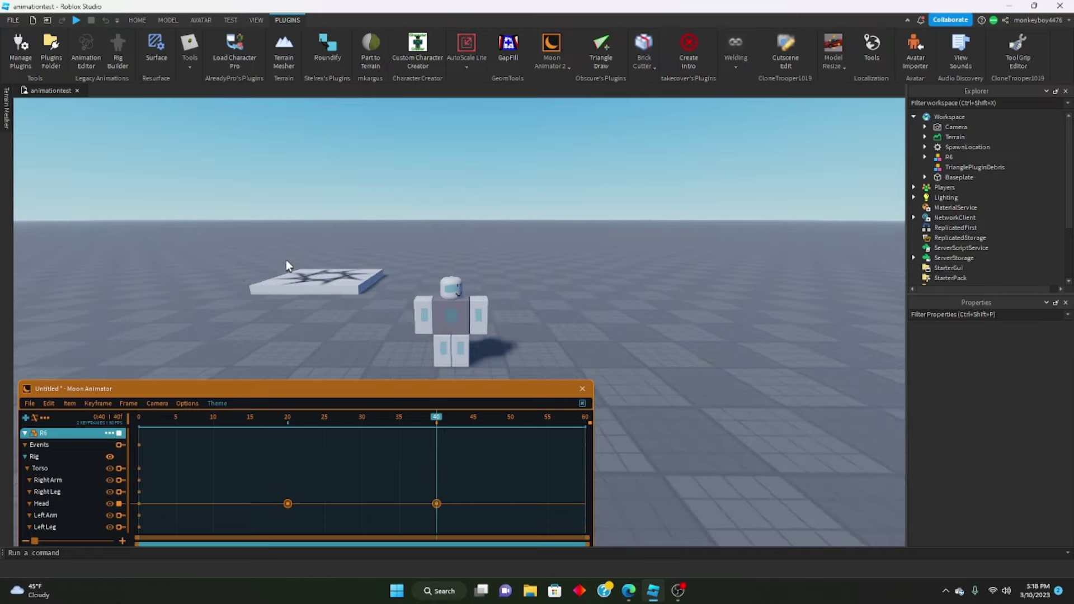
scroll(313, 246, "up", 1)
right_click_drag(344, 229, 346, 229)
scroll(347, 230, "up", 1)
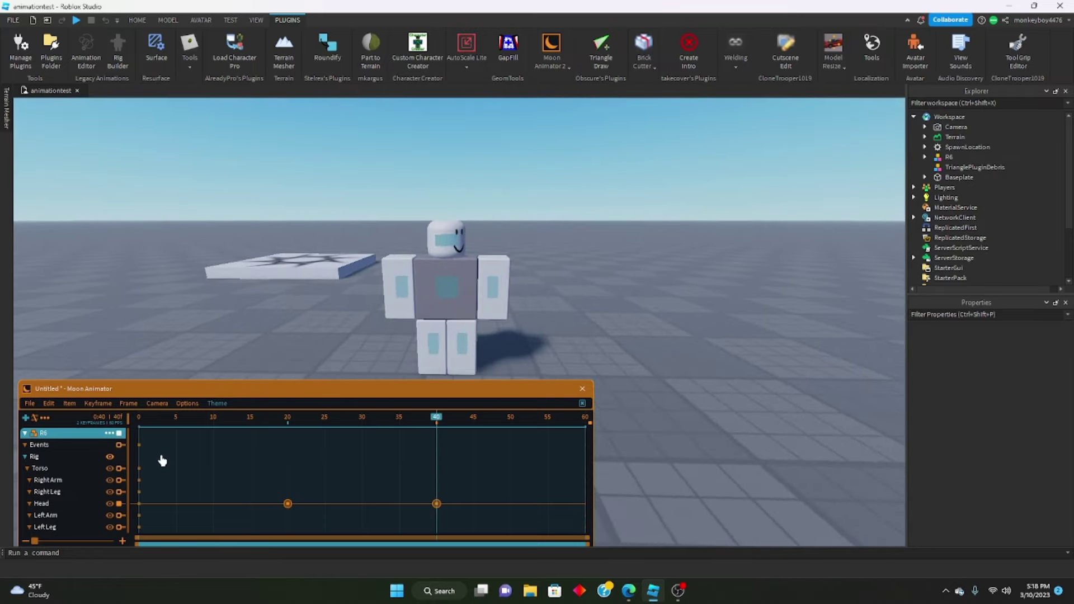
Select both head keyframes at frames 20 and 40 and set their ease style to Quad
left_click_drag(160, 453, 537, 529)
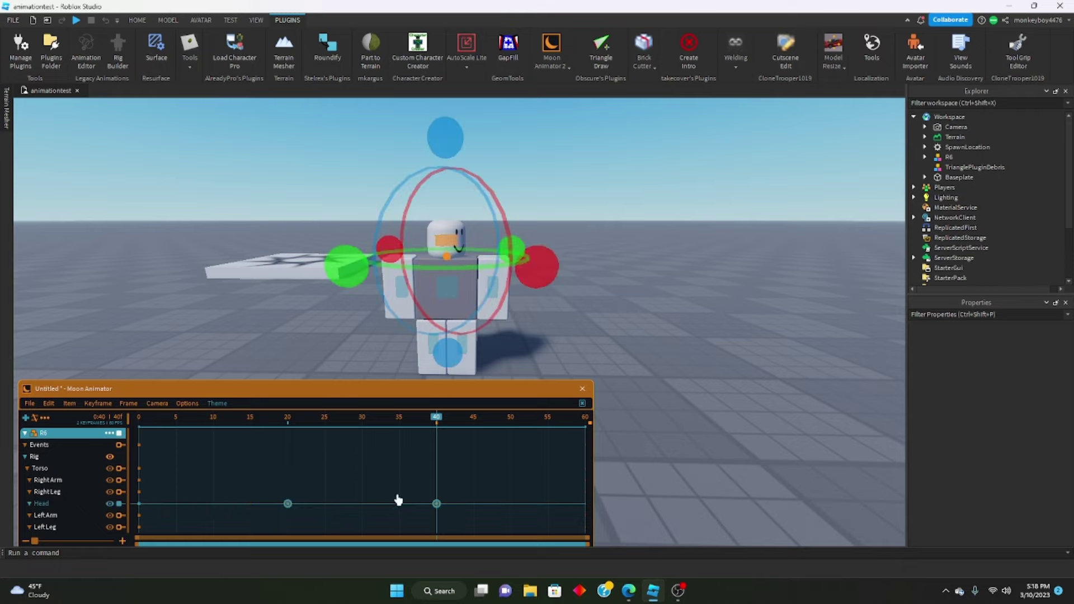
left_click(102, 405)
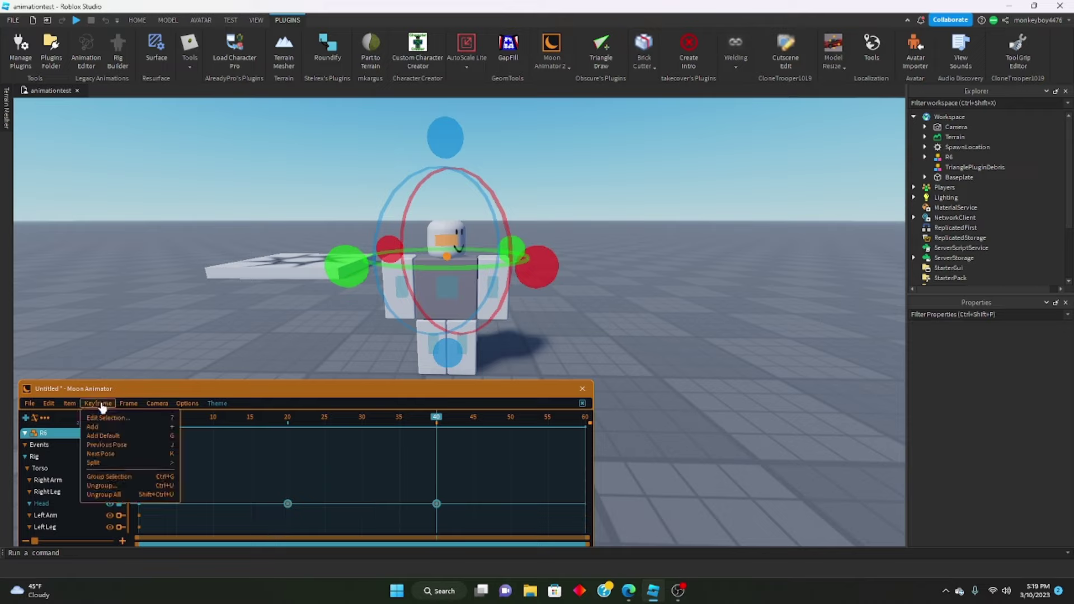
left_click(112, 418)
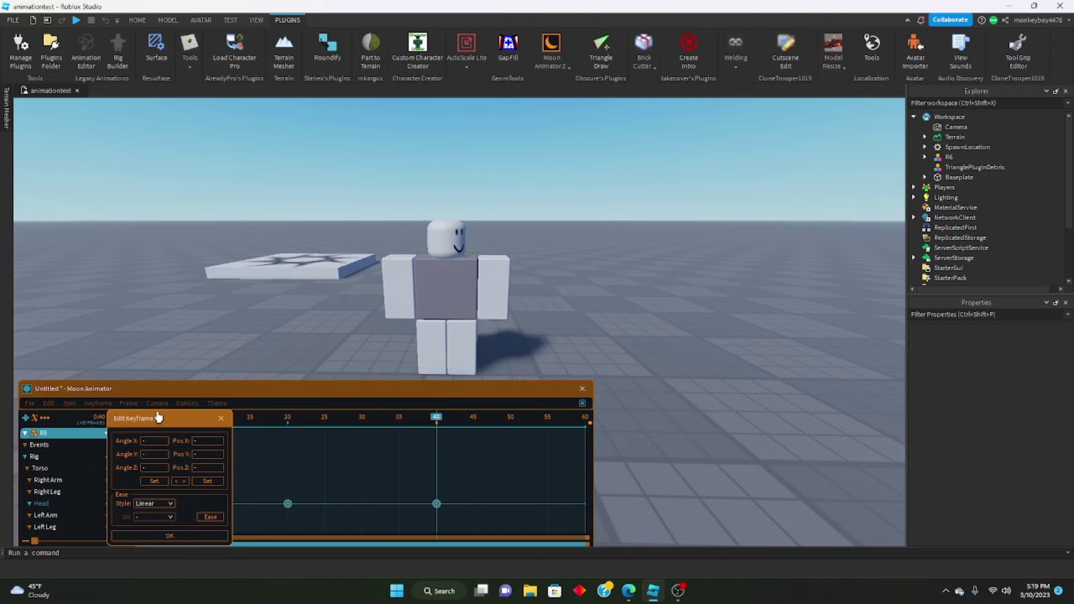
left_click_drag(183, 422, 703, 234)
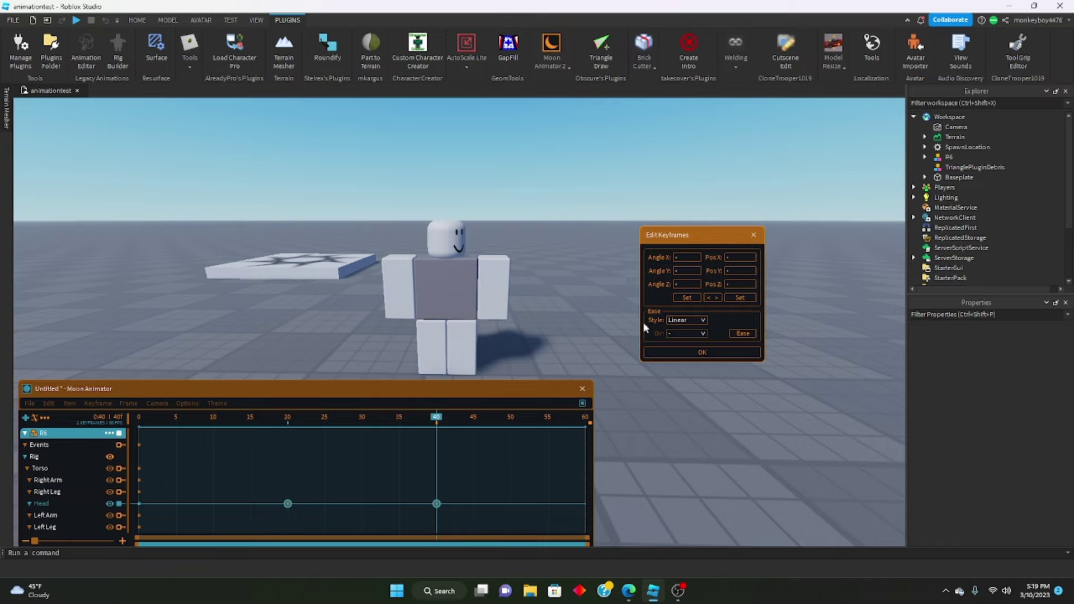
left_click(705, 326)
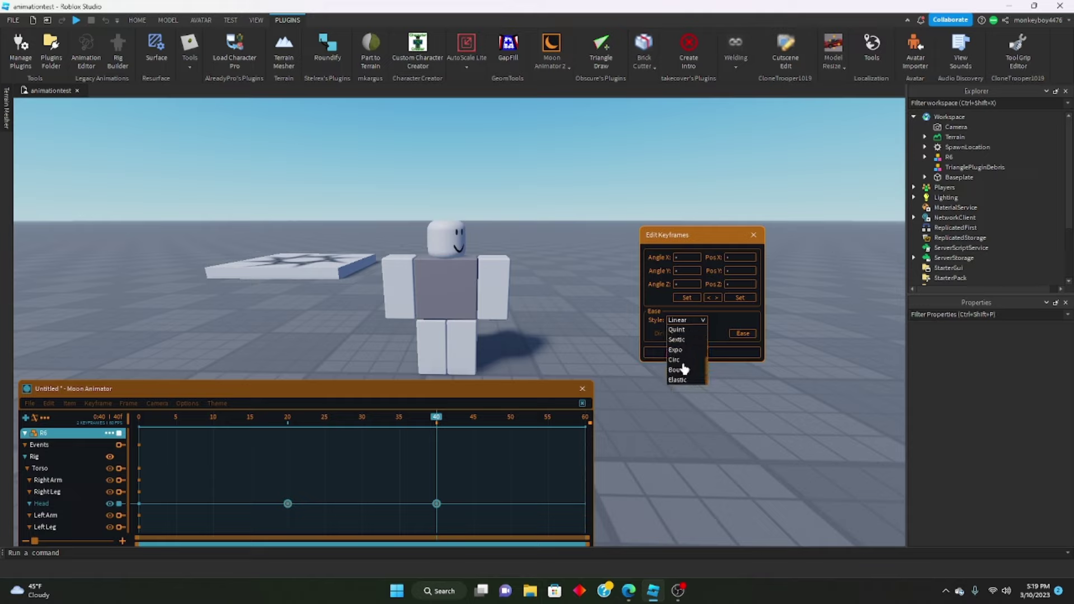
scroll(681, 366, "down", 3)
scroll(680, 358, "down", 1)
scroll(685, 358, "up", 5)
scroll(679, 352, "down", 3)
scroll(682, 366, "up", 1)
scroll(680, 351, "up", 2)
left_click(676, 340)
left_click(690, 349)
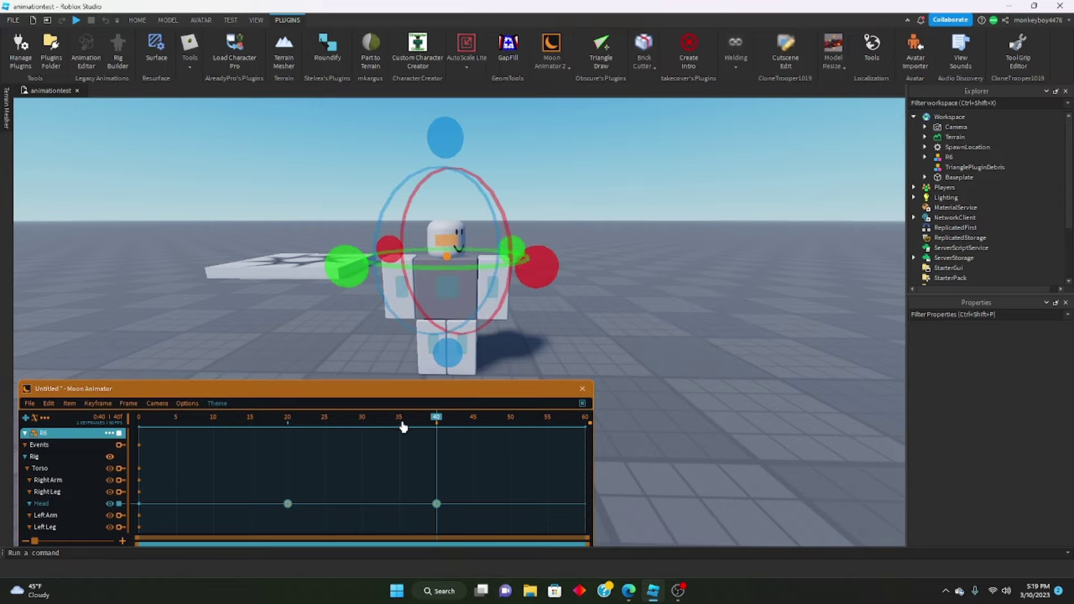
Play the animation from frame 0 and examine the eased head turn up close
left_click_drag(425, 420, 79, 335)
left_click(423, 161)
right_click_drag(485, 136, 485, 136)
scroll(485, 135, "up", 1)
key("space")
scroll(485, 135, "up", 2)
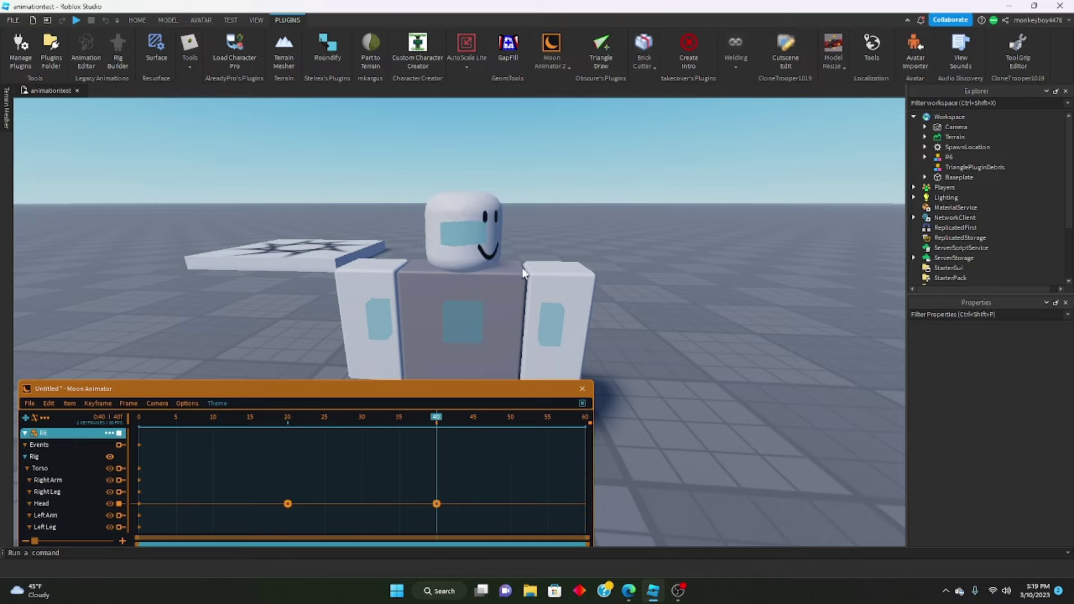
Move the two head keyframes to frames 25 and 50 on the timeline and replay the animation from frame 0
left_click(437, 504)
left_click_drag(520, 505, 510, 503)
left_click(342, 506)
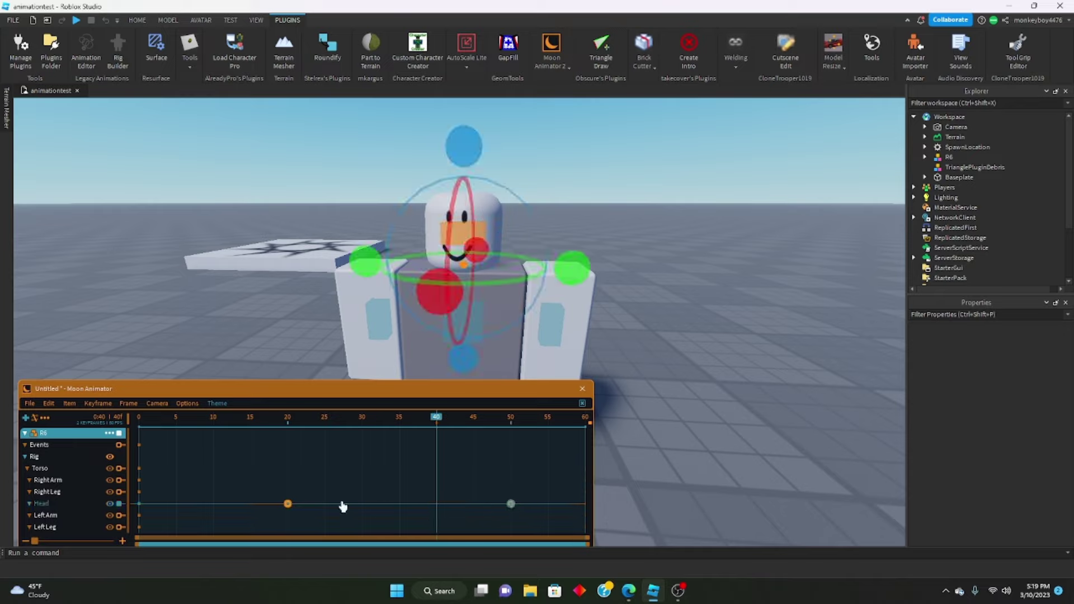
left_click_drag(293, 511, 331, 506)
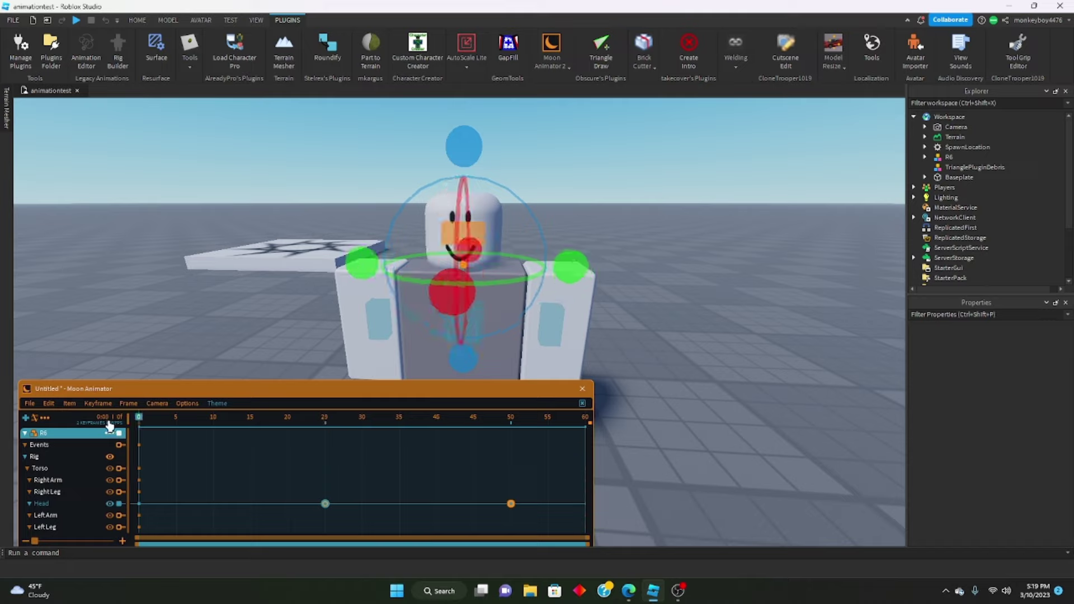
left_click(246, 155)
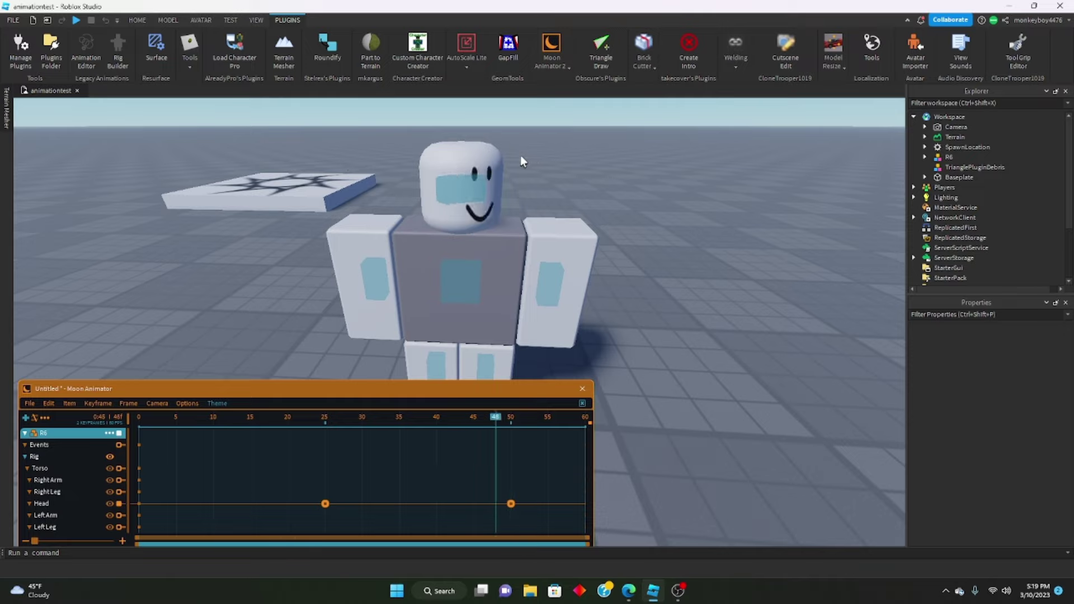
Select both head keyframes at frames 25 and 50 and set their ease style to Quart
left_click_drag(168, 451, 545, 515)
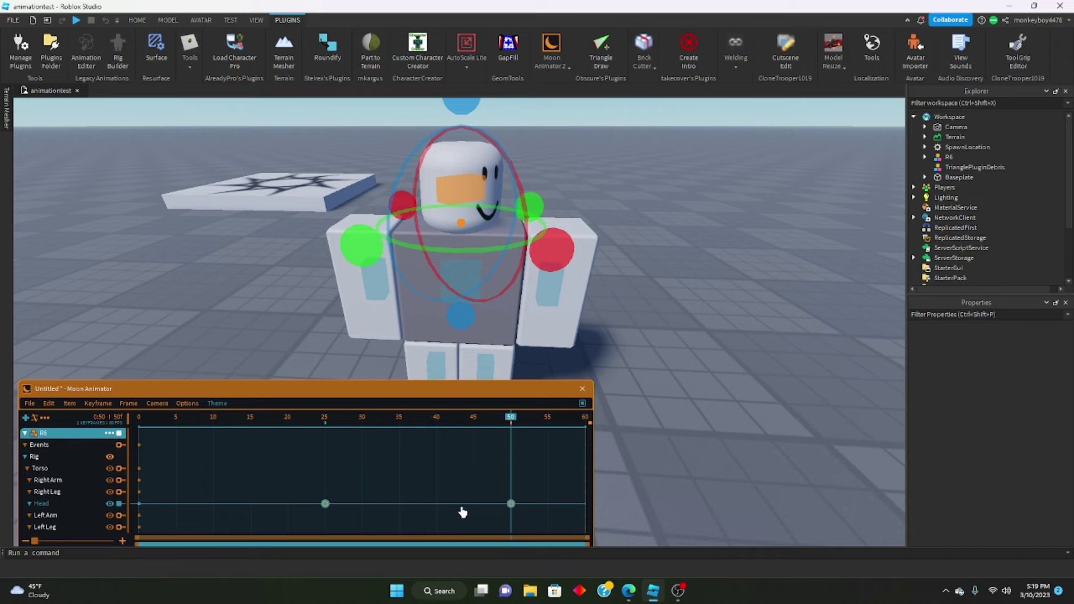
left_click(98, 403)
left_click(100, 423)
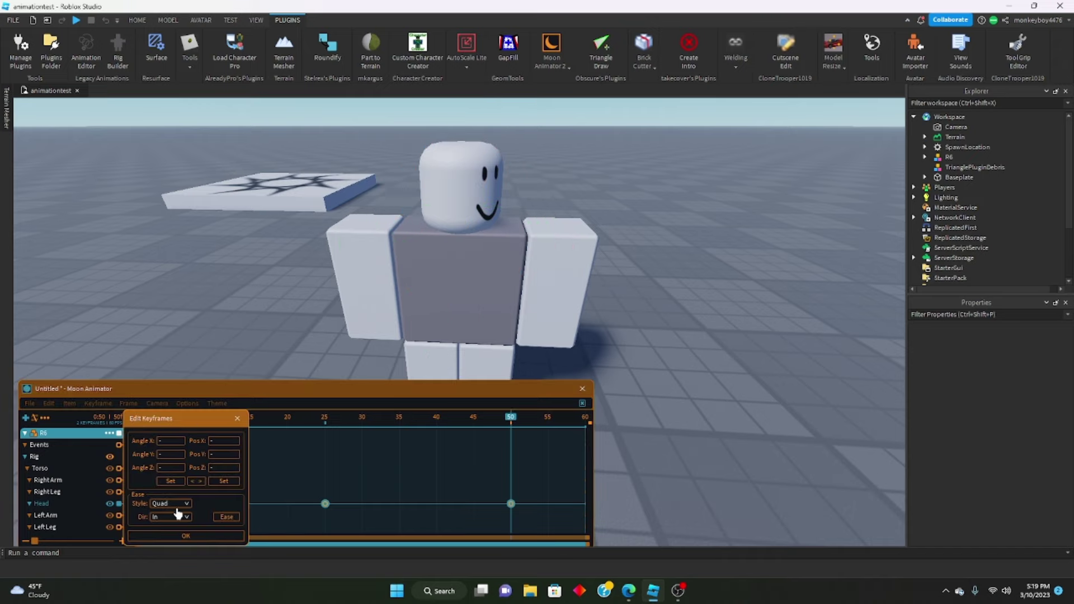
left_click_drag(205, 423, 756, 254)
left_click(734, 334)
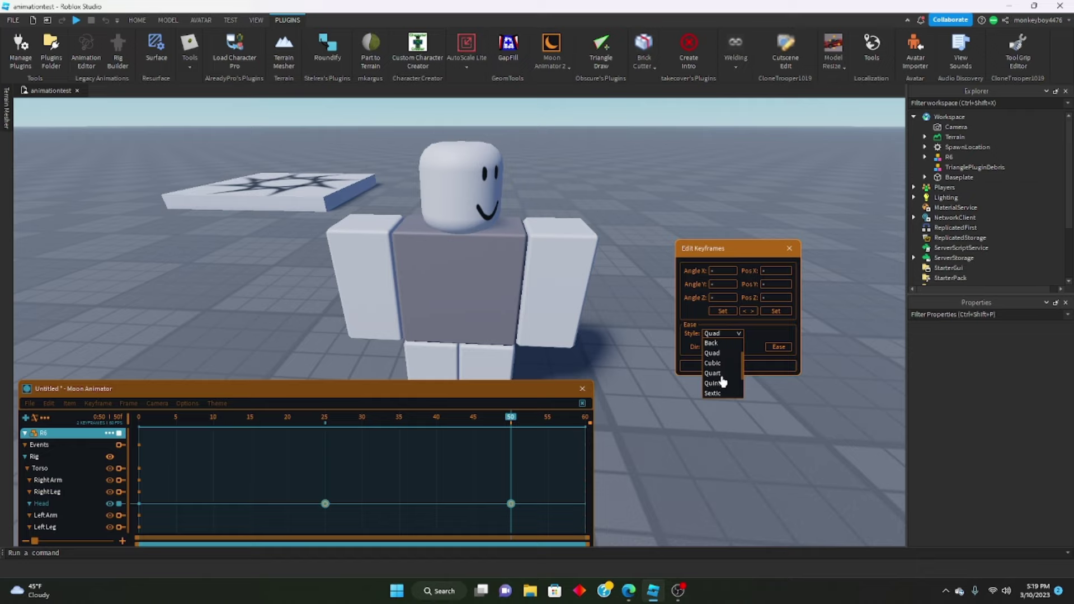
left_click(721, 377)
left_click(721, 366)
Replay the head turn with Quart easing from frame 0 and examine its motion from near and far
left_click_drag(467, 419, 137, 411)
left_click(122, 297)
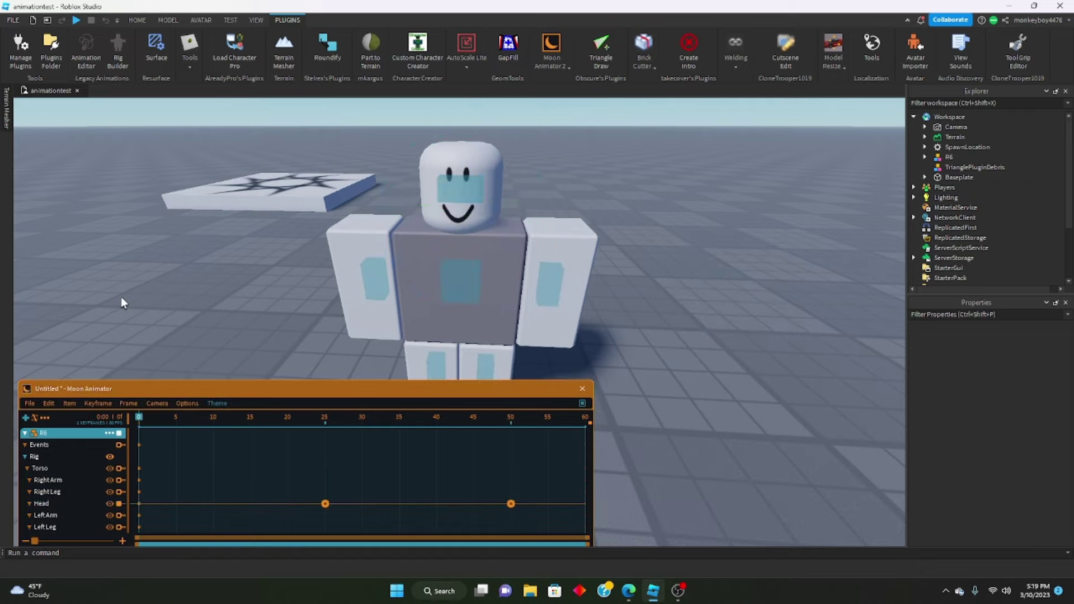
key("space")
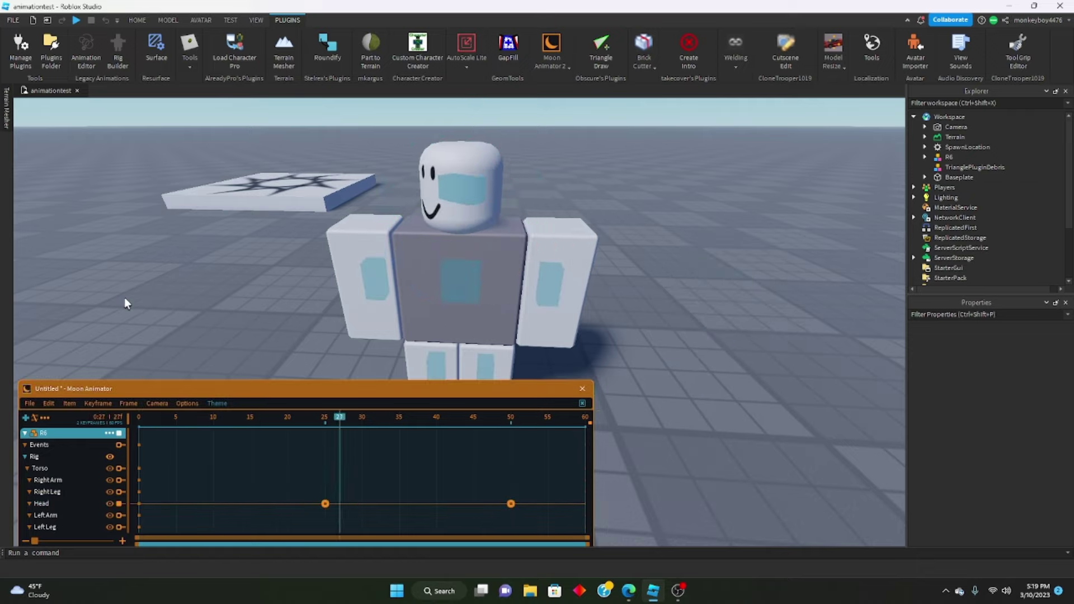
left_click_drag(299, 422, 37, 417)
key("space")
key("space")
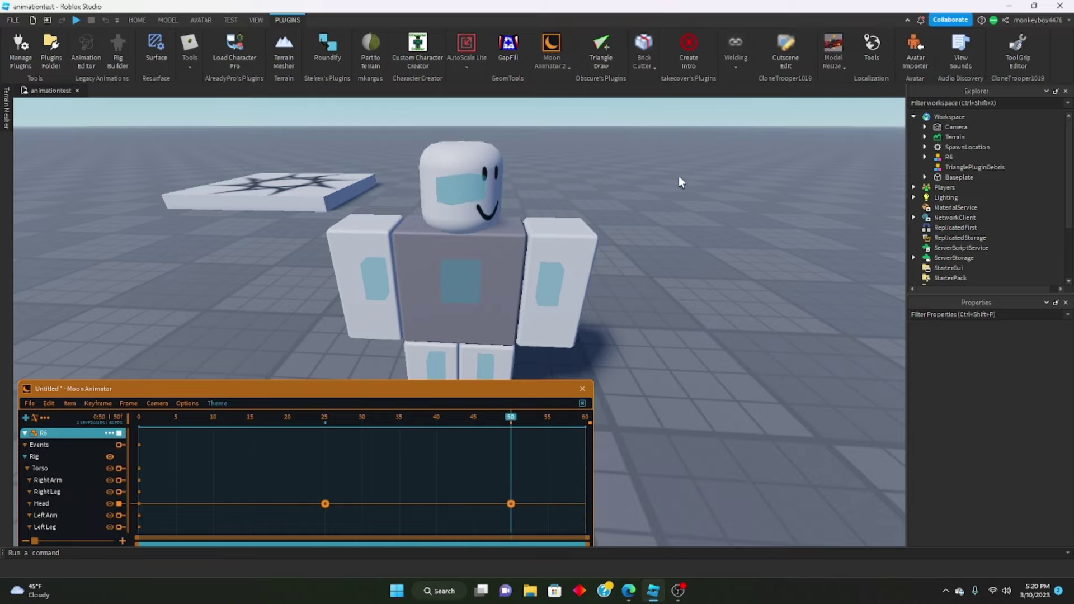
right_click_drag(679, 176, 680, 174)
scroll(682, 179, "down", 2)
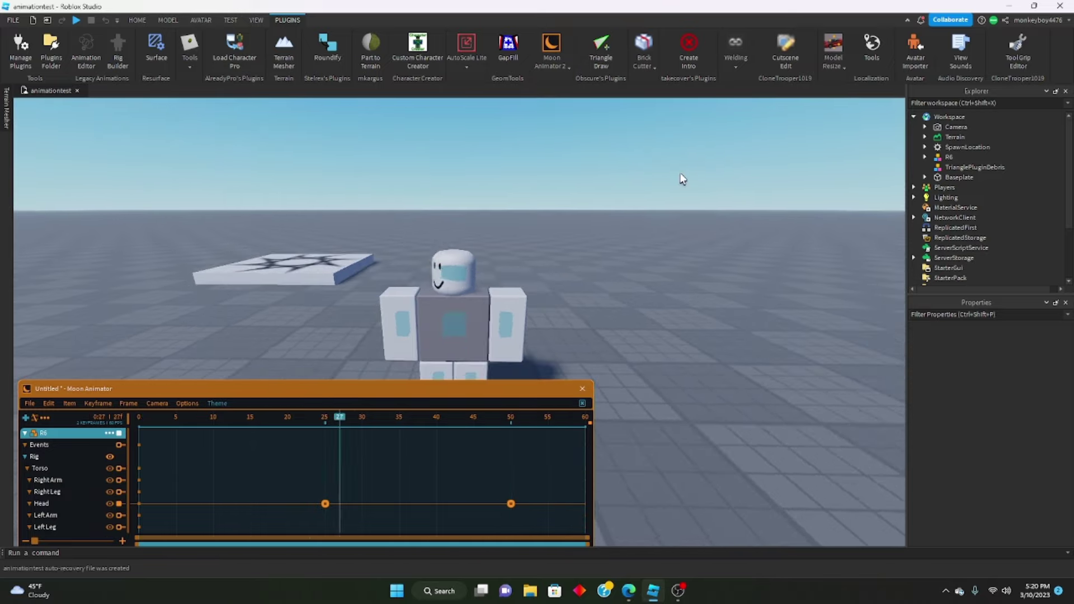
scroll(89, 327, "up", 2)
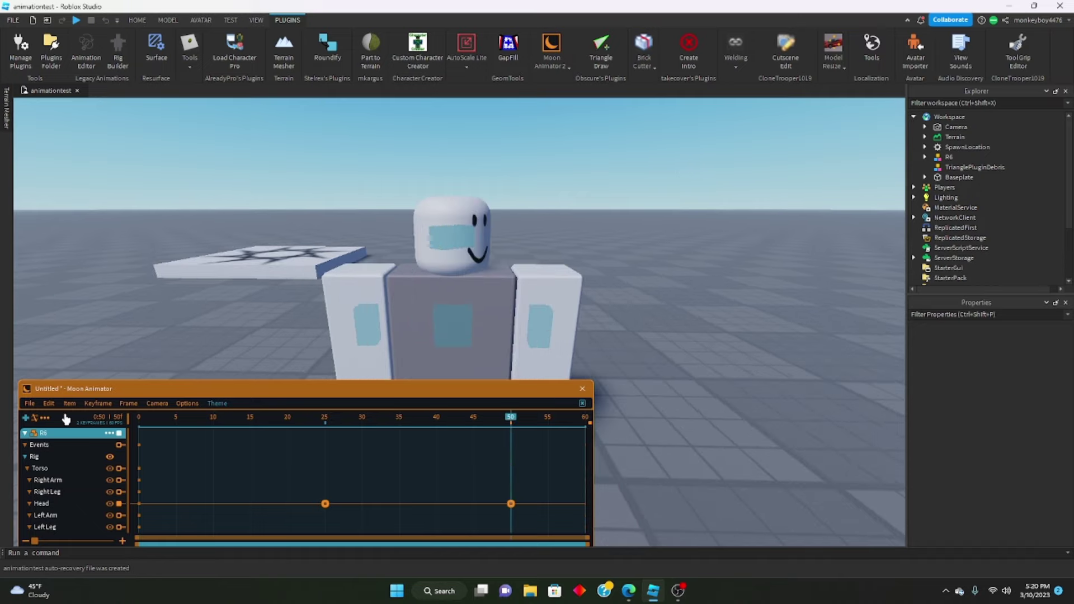
Set the ease style of both head keyframes to Bounce and play the animation from frame 0
left_click_drag(182, 468, 564, 510)
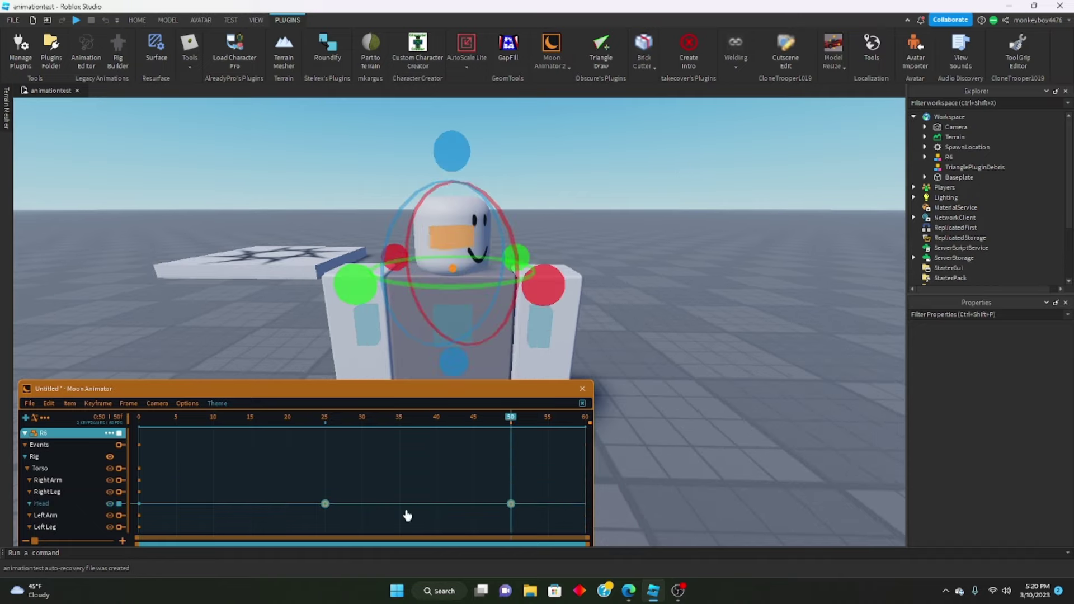
left_click(96, 405)
left_click(163, 429)
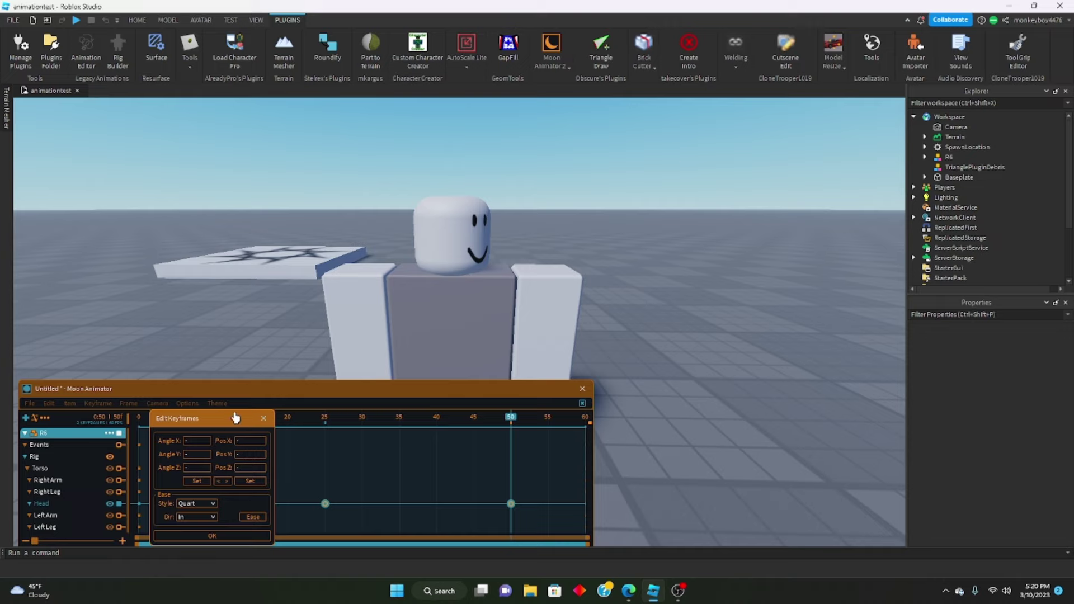
left_click_drag(235, 418, 794, 196)
left_click(754, 281)
scroll(744, 313, "down", 1)
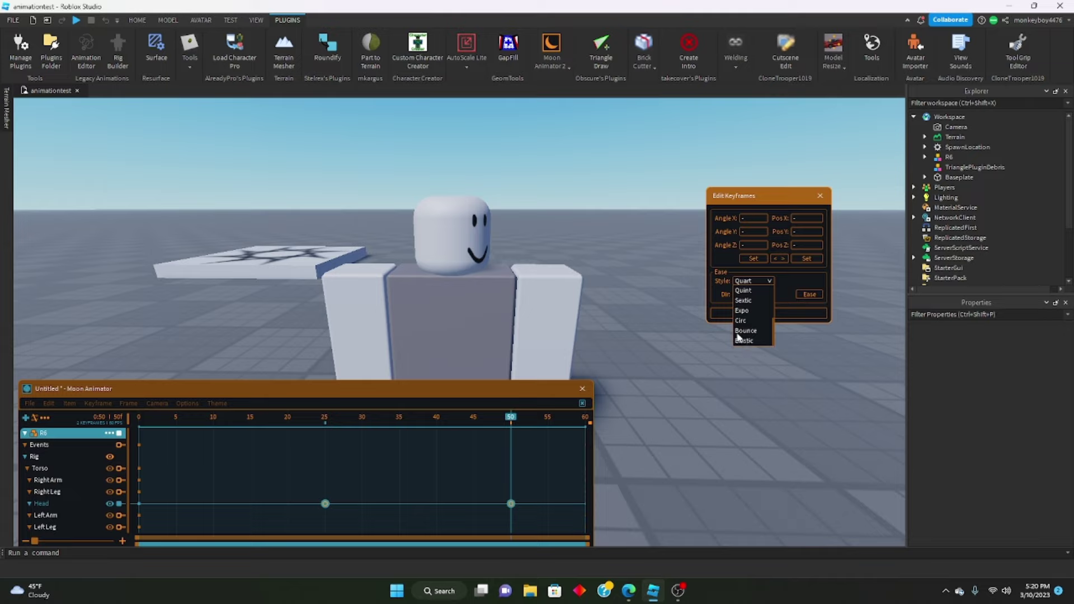
left_click(737, 334)
left_click(734, 315)
left_click_drag(425, 416, 139, 417)
key("space")
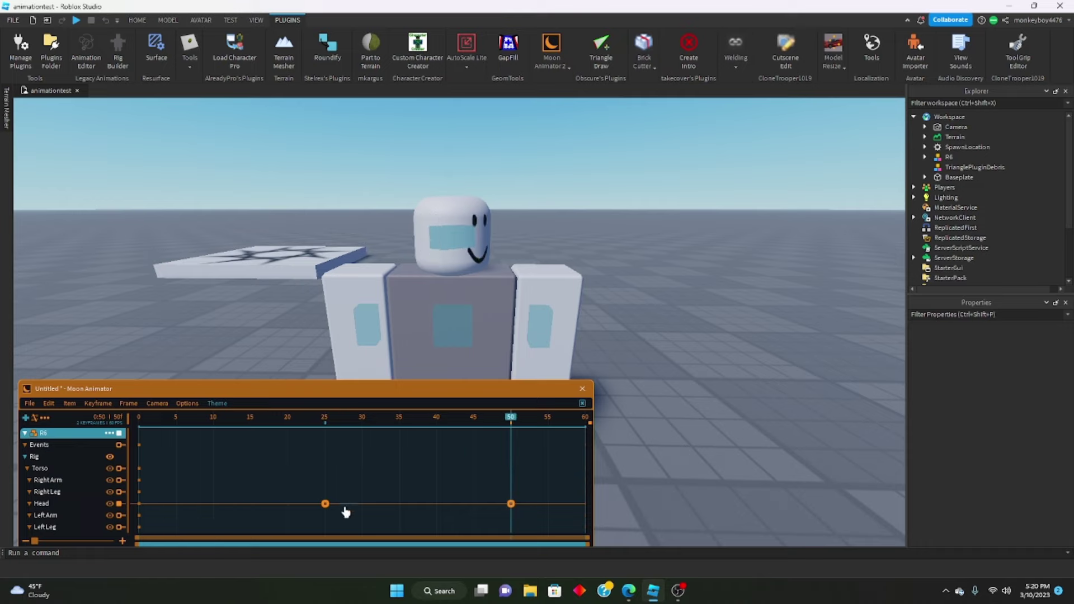
Set the ease style of both head keyframes to Quad and deselect them
left_click_drag(259, 443, 520, 523)
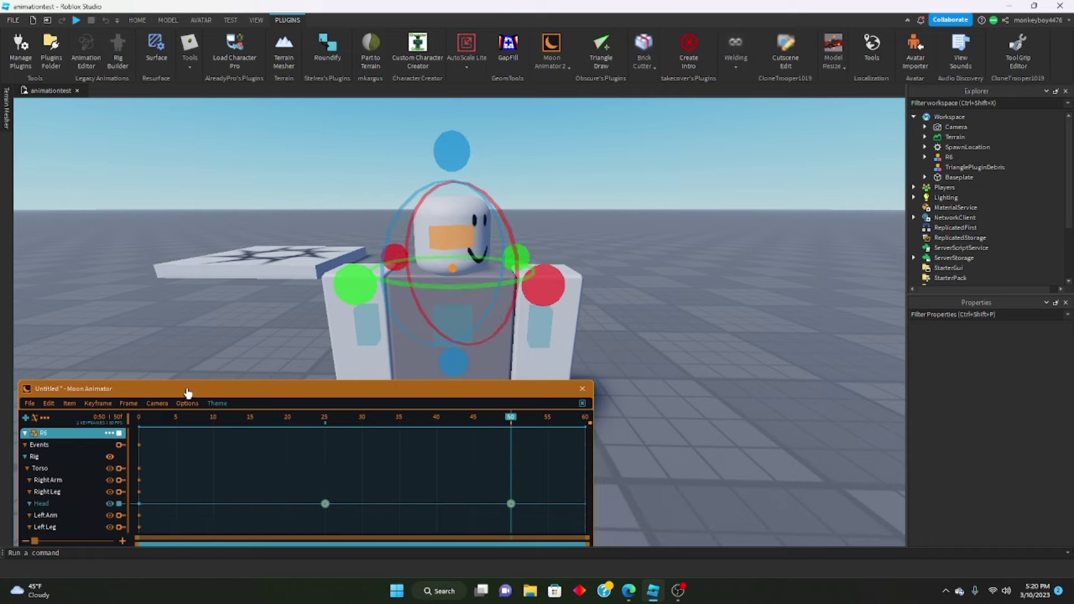
left_click(125, 406)
left_click(101, 405)
left_click(103, 420)
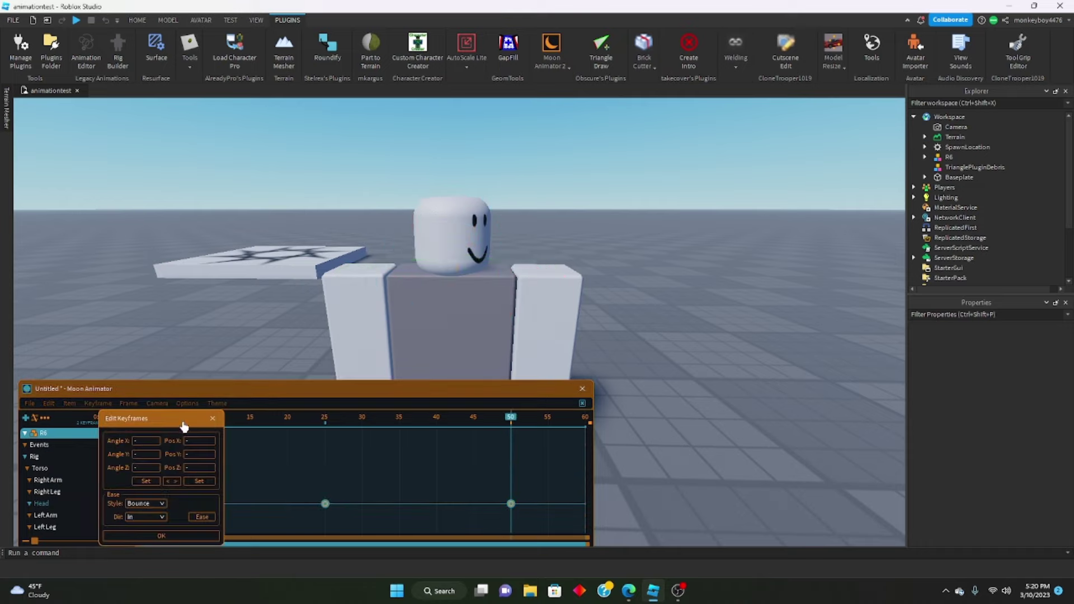
left_click_drag(185, 427, 816, 285)
left_click(772, 370)
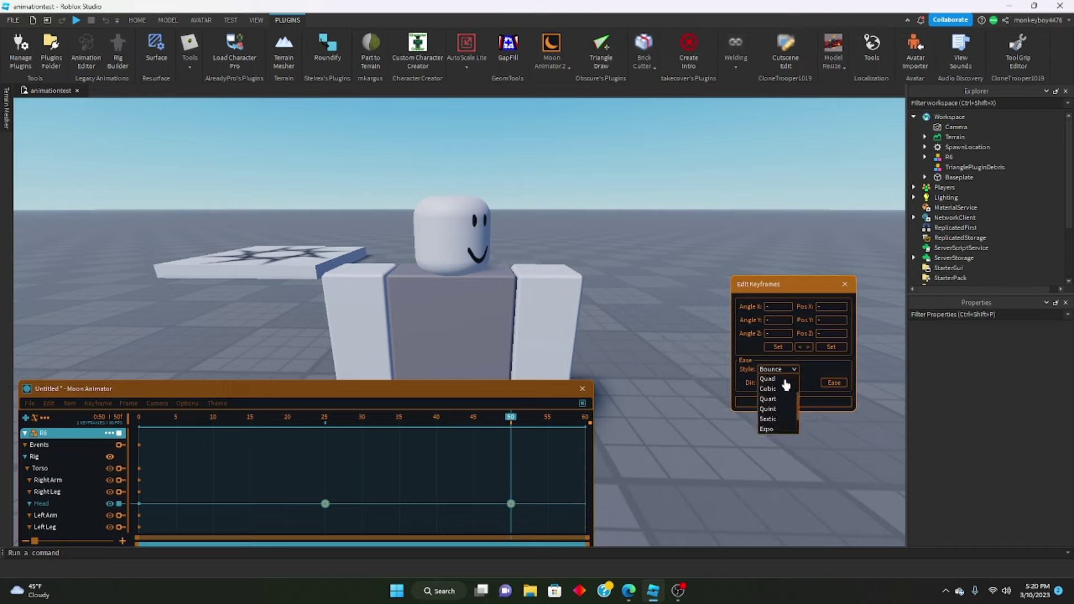
left_click(767, 378)
left_click(782, 402)
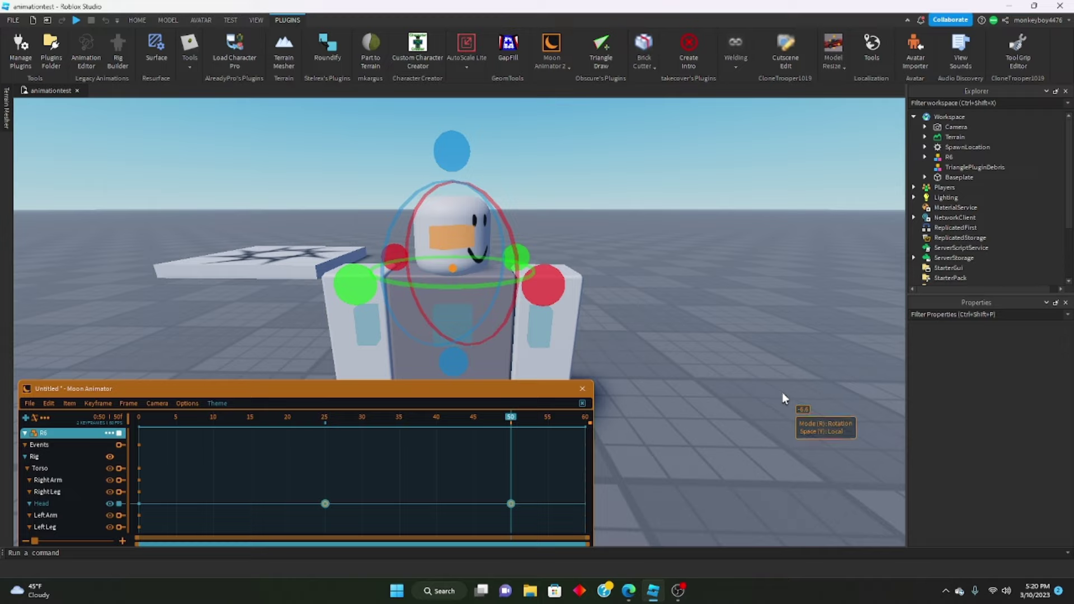
left_click(715, 236)
scroll(666, 215, "down", 5)
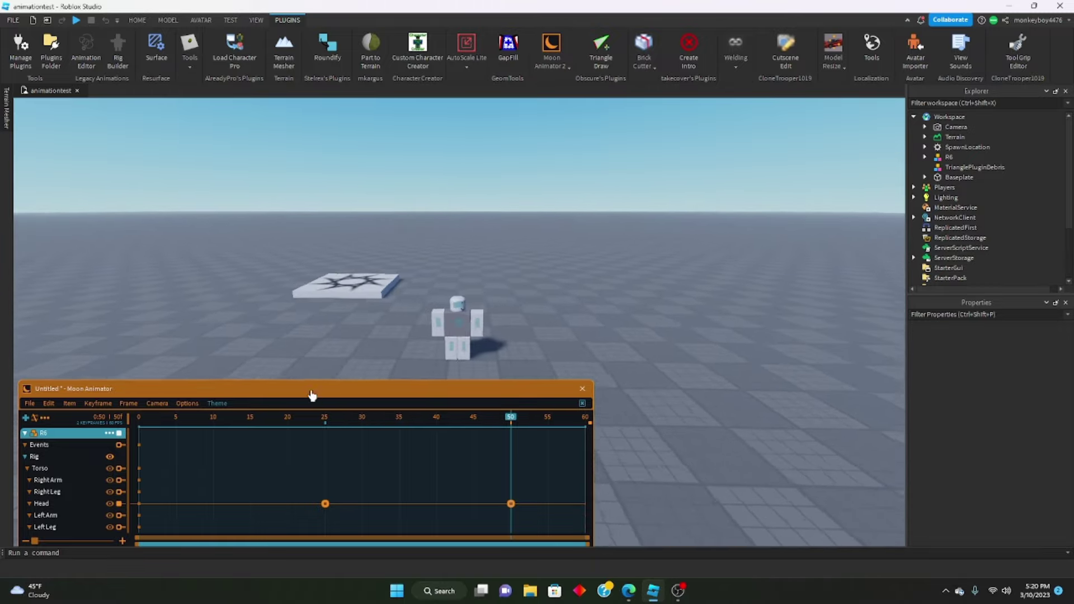
mouse_move(312, 395)
left_mouse_down()
mouse_move(503, 217)
mouse_move(296, 394)
mouse_move(311, 385)
left_mouse_up()
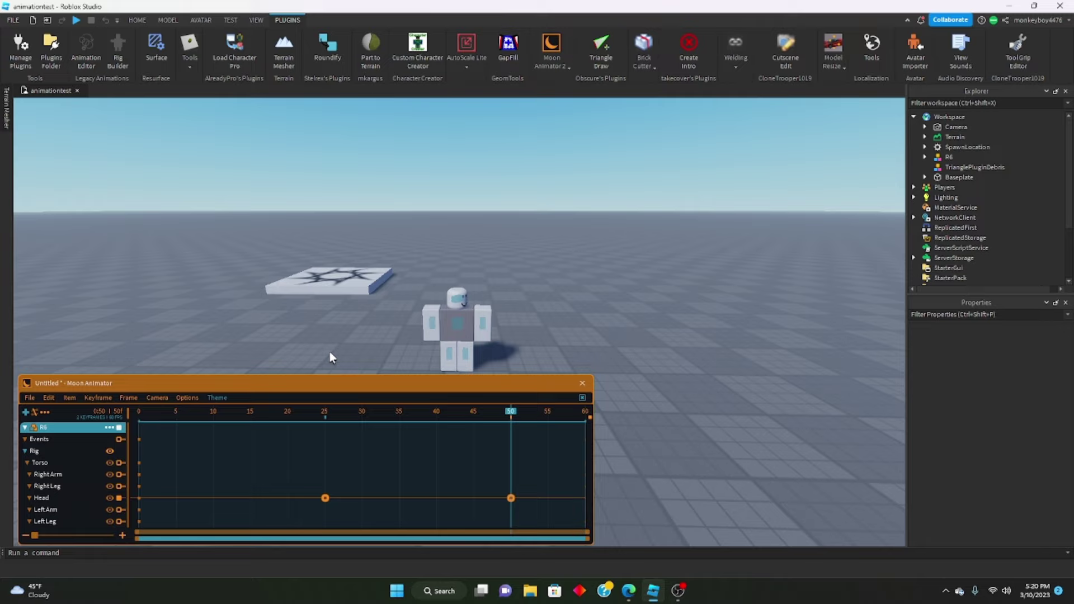
right_click_drag(425, 249, 425, 253)
scroll(127, 331, "up", 2)
right_click_drag(186, 291, 187, 291)
scroll(186, 355, "down", 10)
scroll(134, 354, "up", 10)
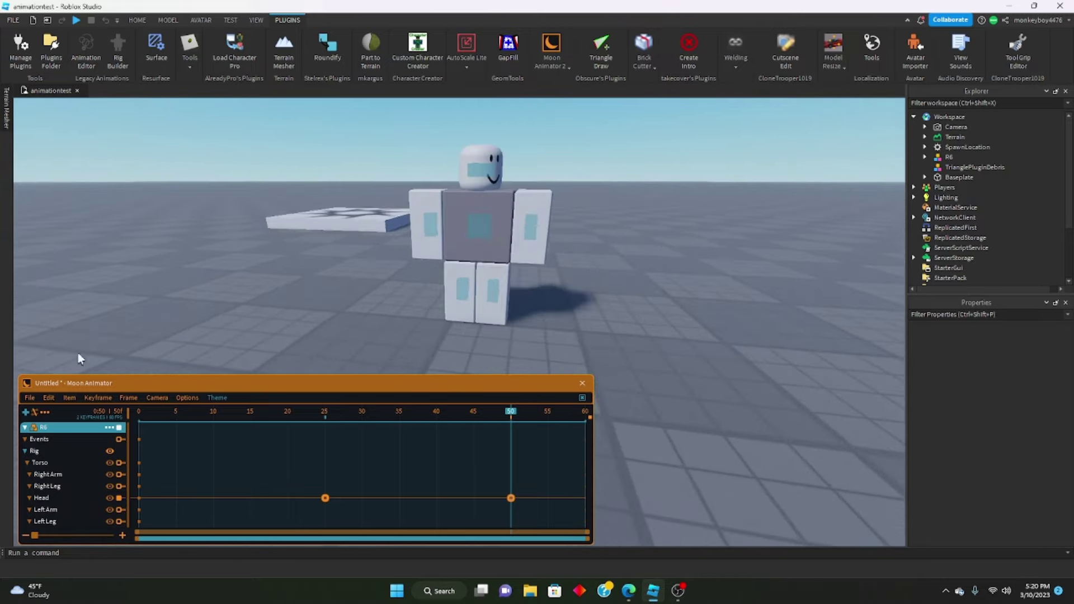
scroll(281, 240, "down", 4)
right_click_drag(282, 240, 281, 239)
scroll(281, 239, "up", 3)
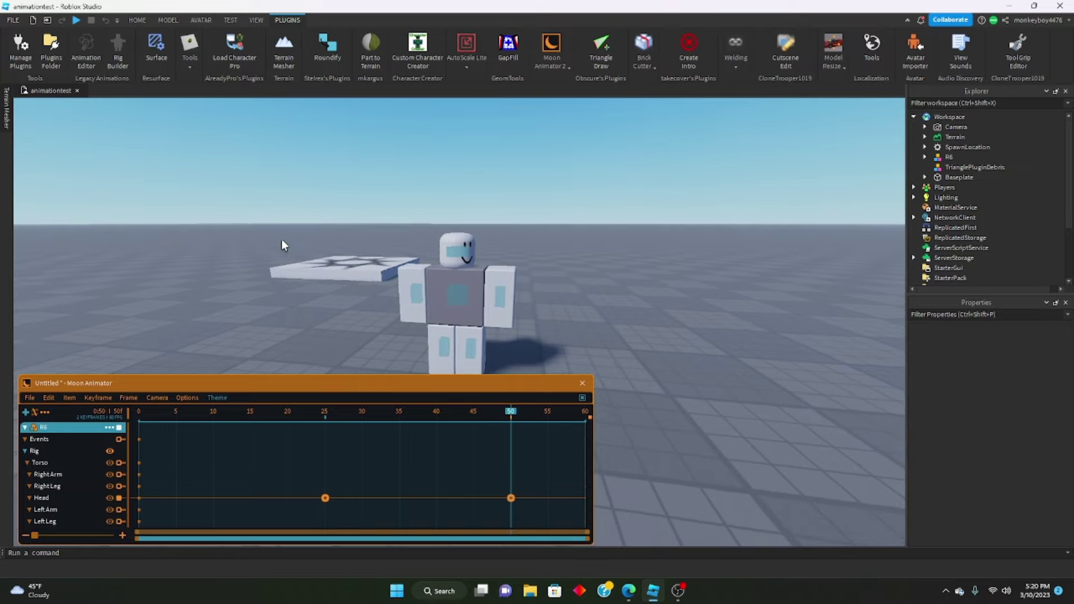
right_click_drag(280, 240, 280, 239)
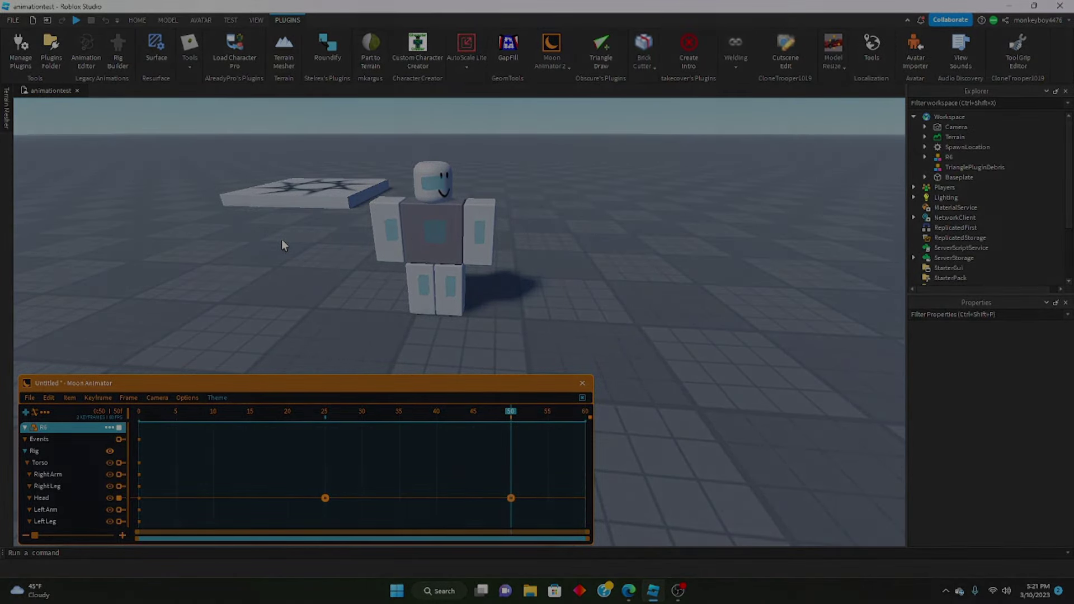